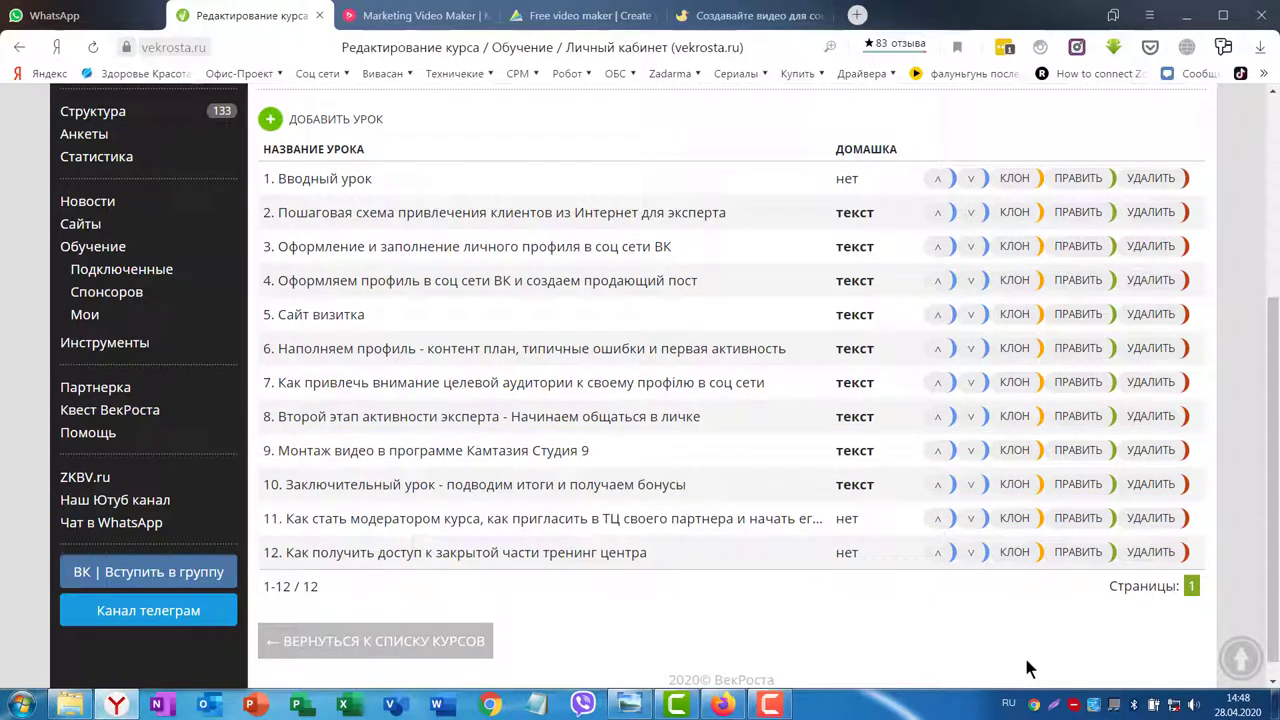
click(769, 706)
drag(1146, 608, 810, 425)
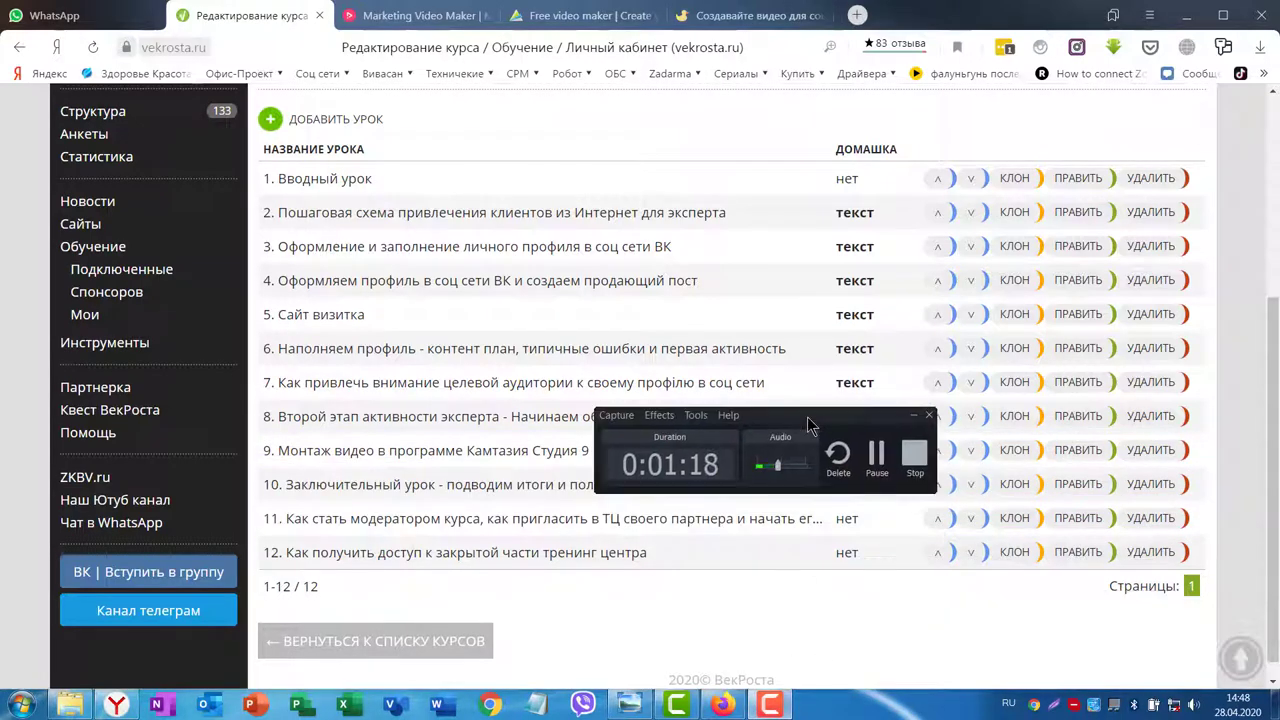
click(914, 416)
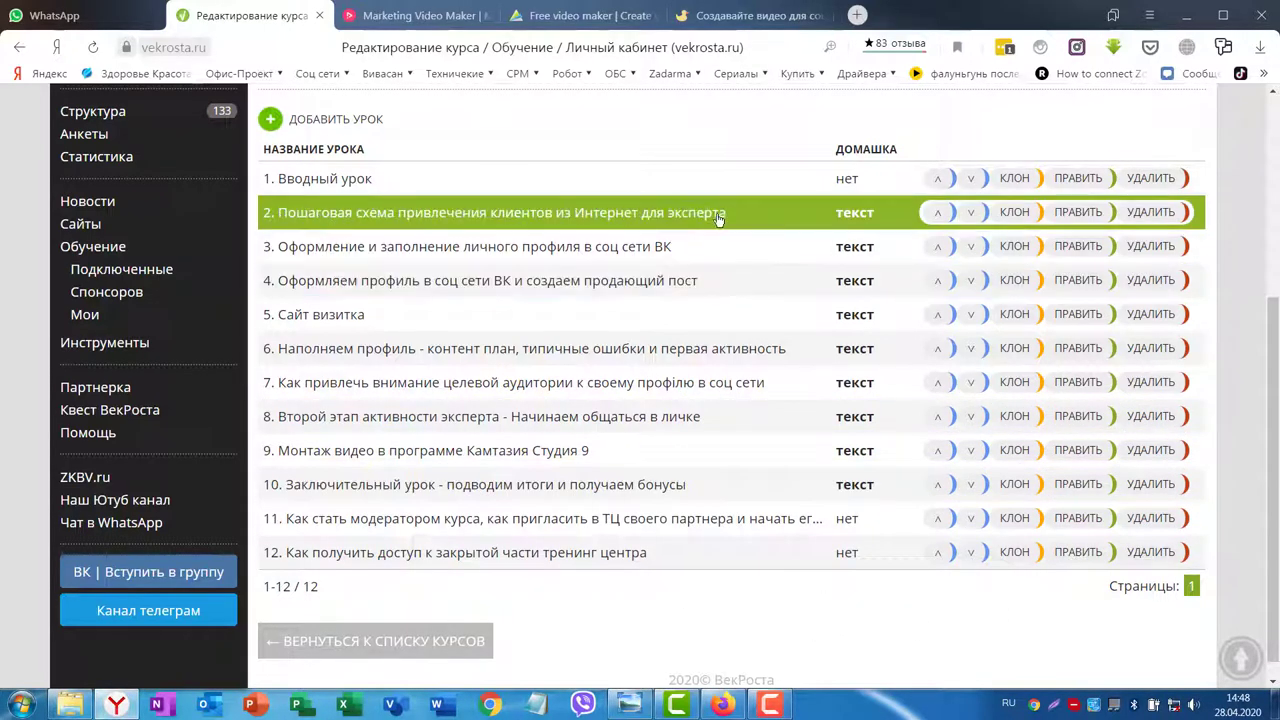
Look through the Promo.com marketing video maker's home page, from the header to the section on what can be made
click(388, 15)
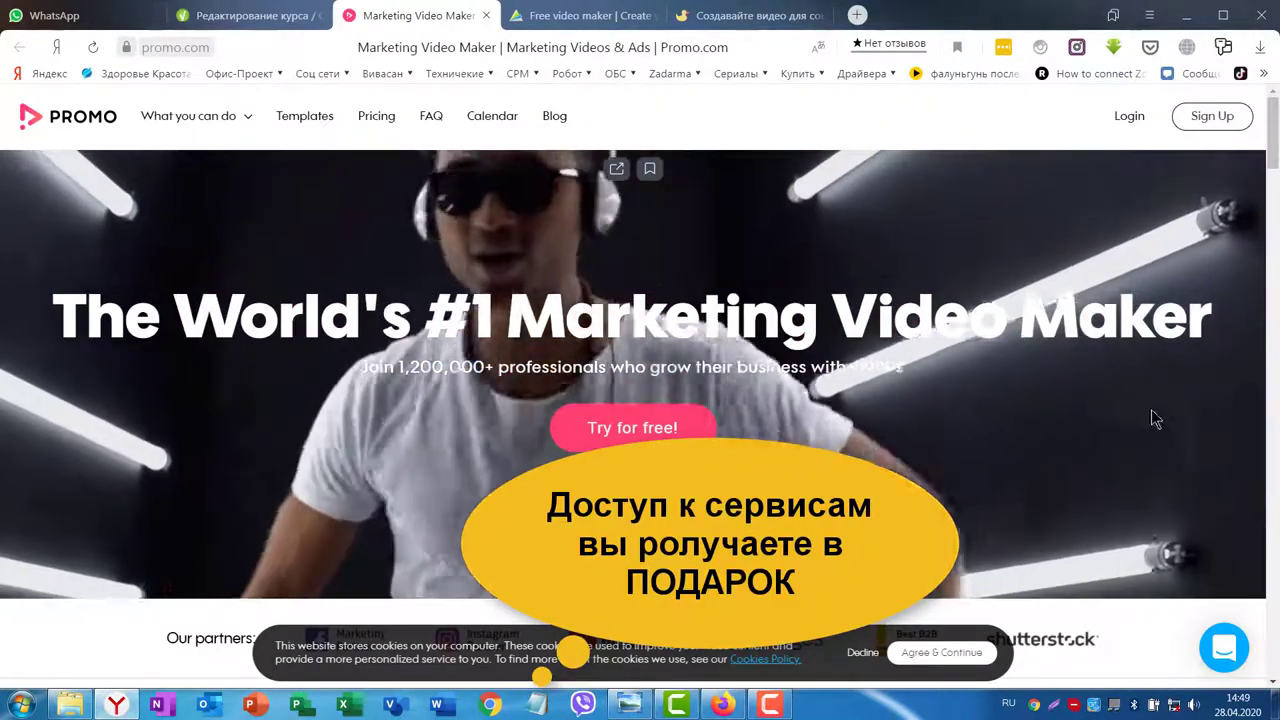
scroll(1147, 405, down, 3)
scroll(1151, 414, down, 10)
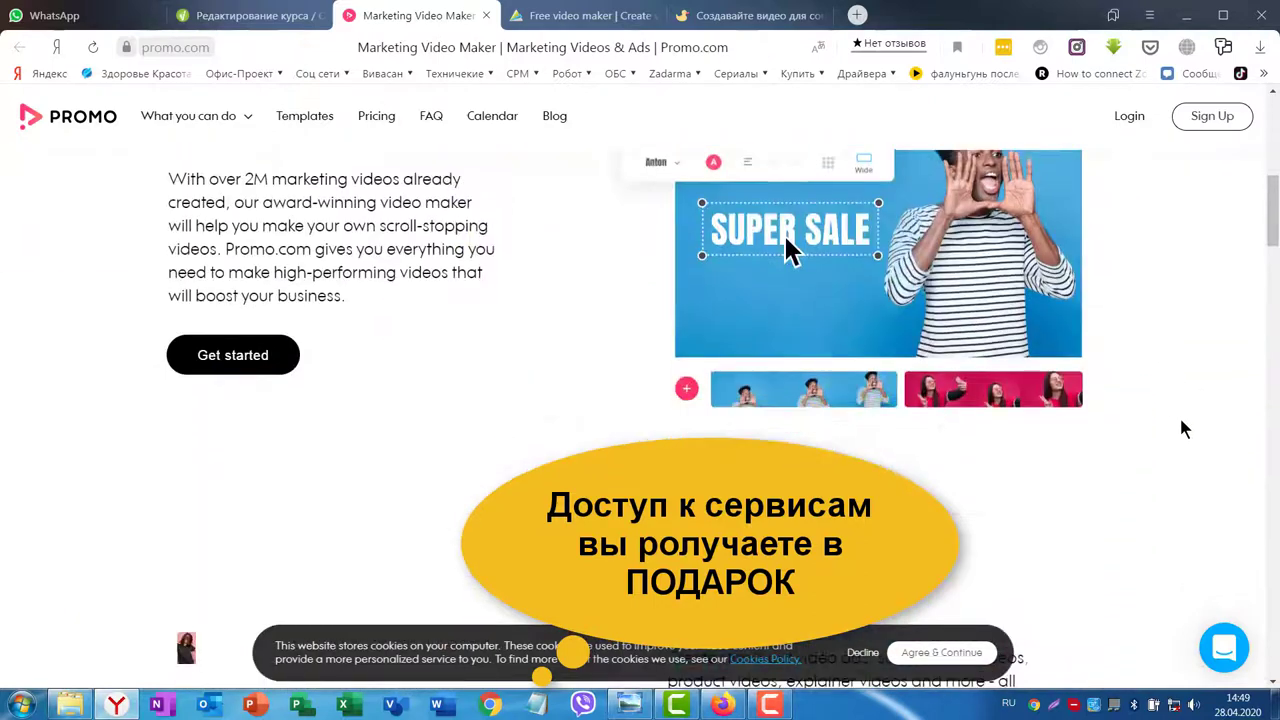
scroll(1184, 420, down, 10)
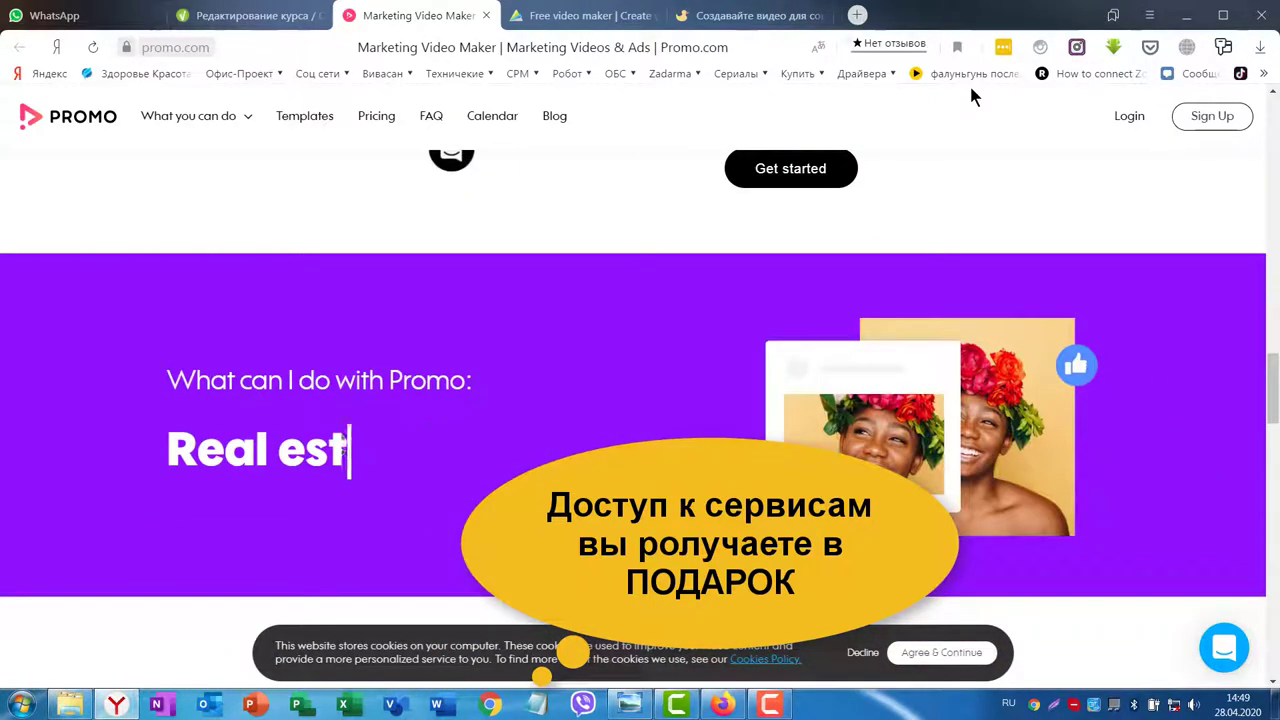
Look over the Supa video constructor's home page, including its template examples for post videos
click(735, 20)
scroll(990, 297, down, 8)
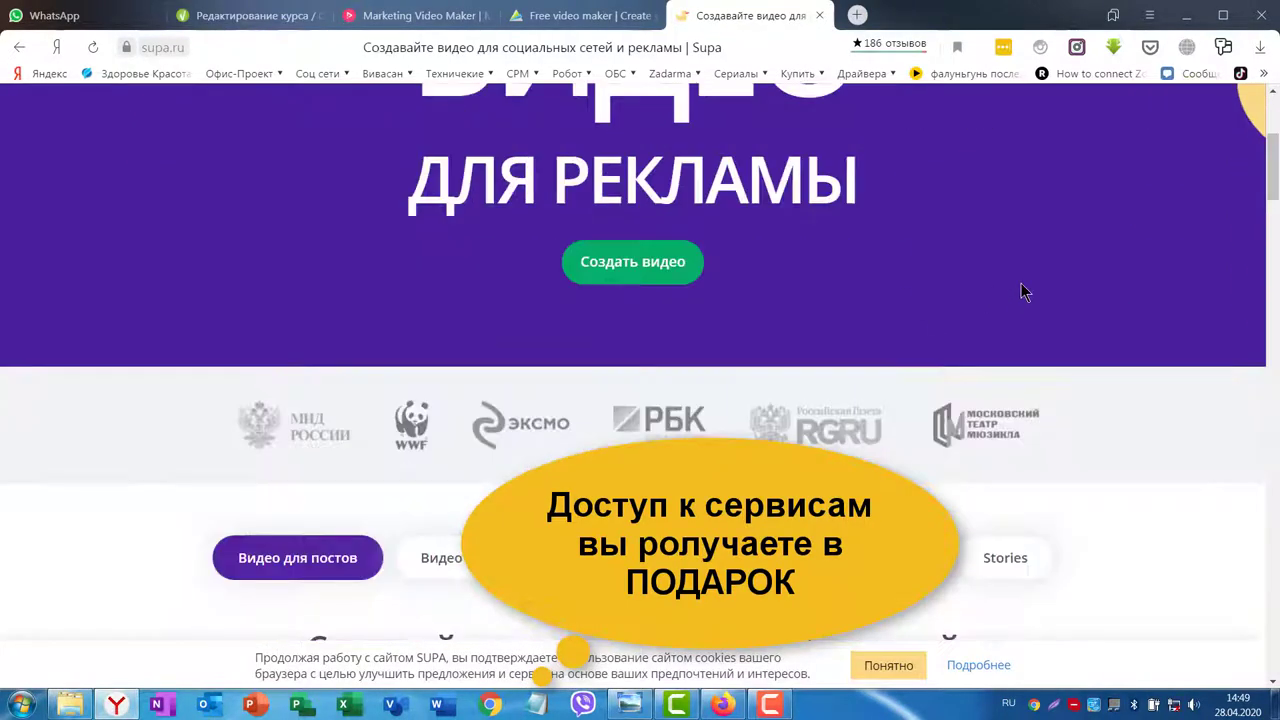
scroll(1027, 297, down, 7)
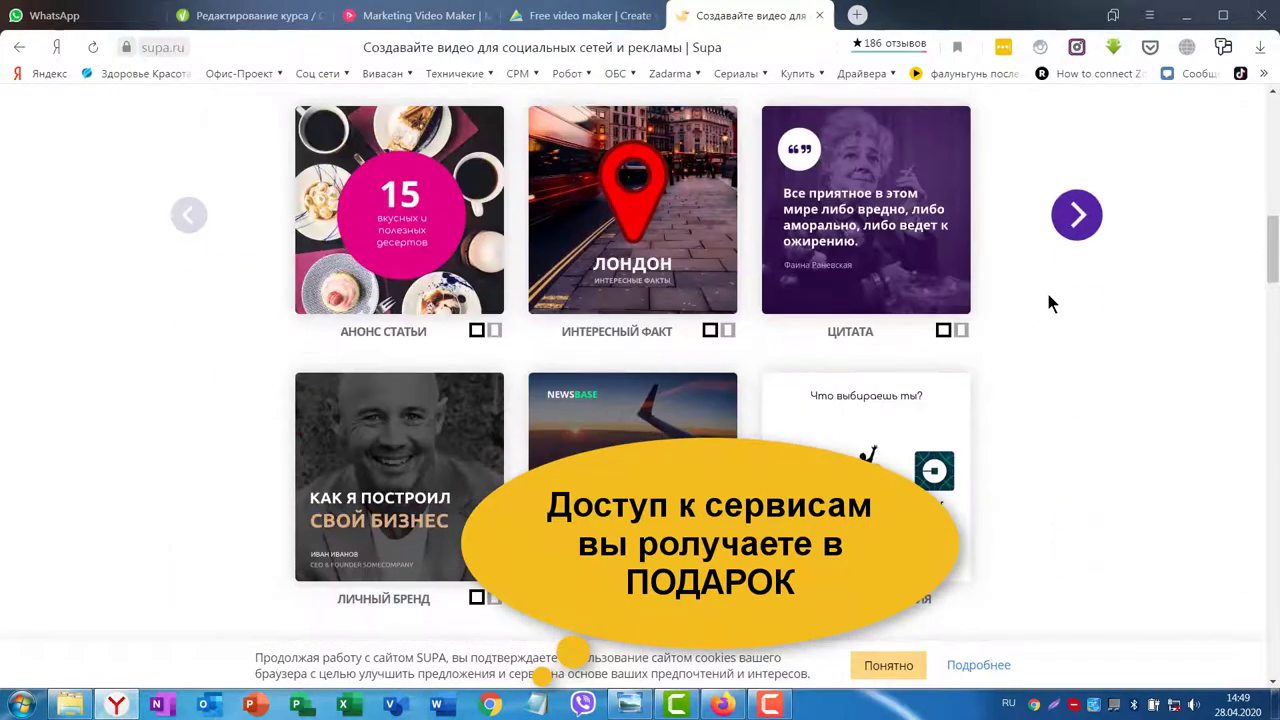
scroll(1069, 309, up, 15)
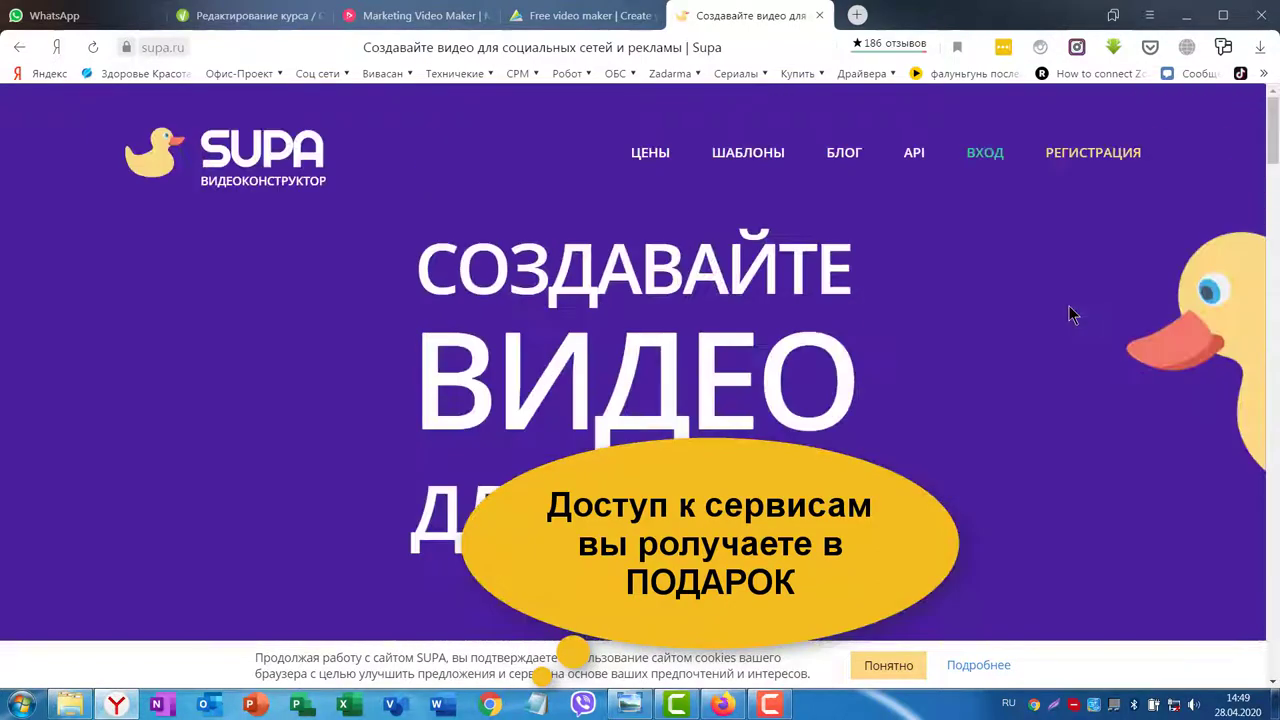
Examine the Animoto home page, including its example videos and the description of its drag-and-drop interface
click(565, 17)
scroll(522, 280, down, 10)
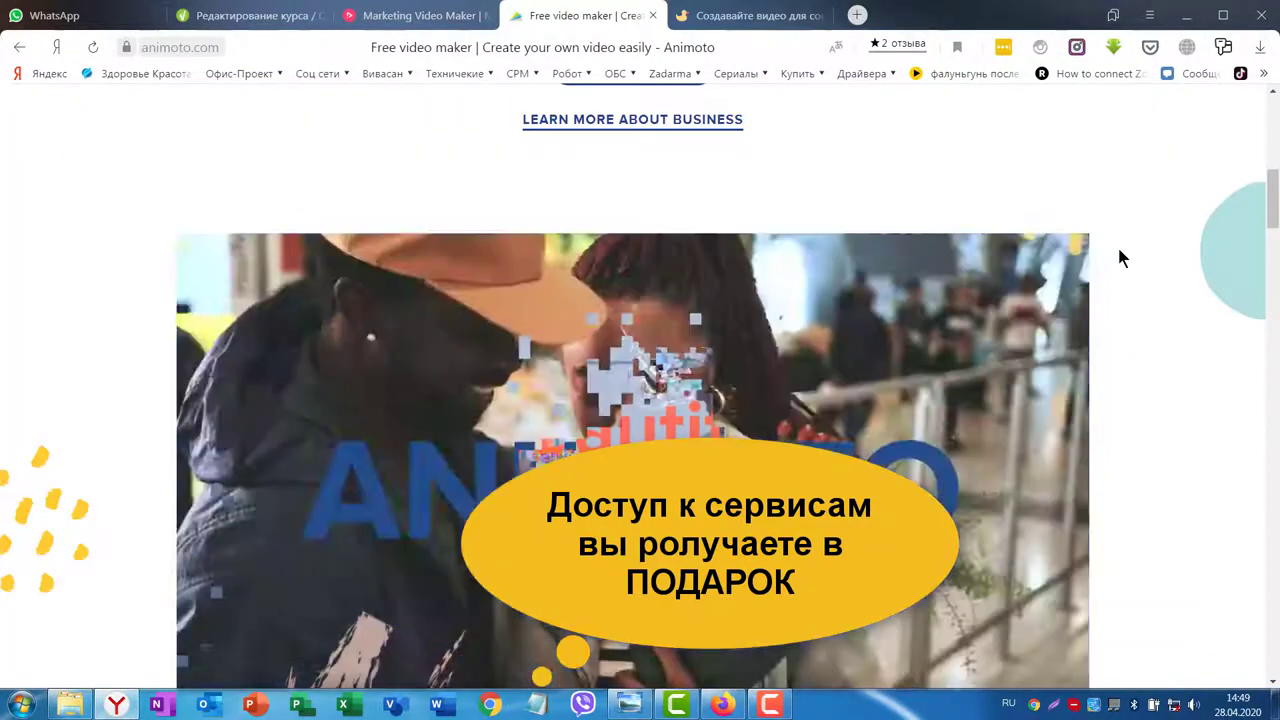
scroll(1121, 257, down, 3)
scroll(1130, 268, down, 4)
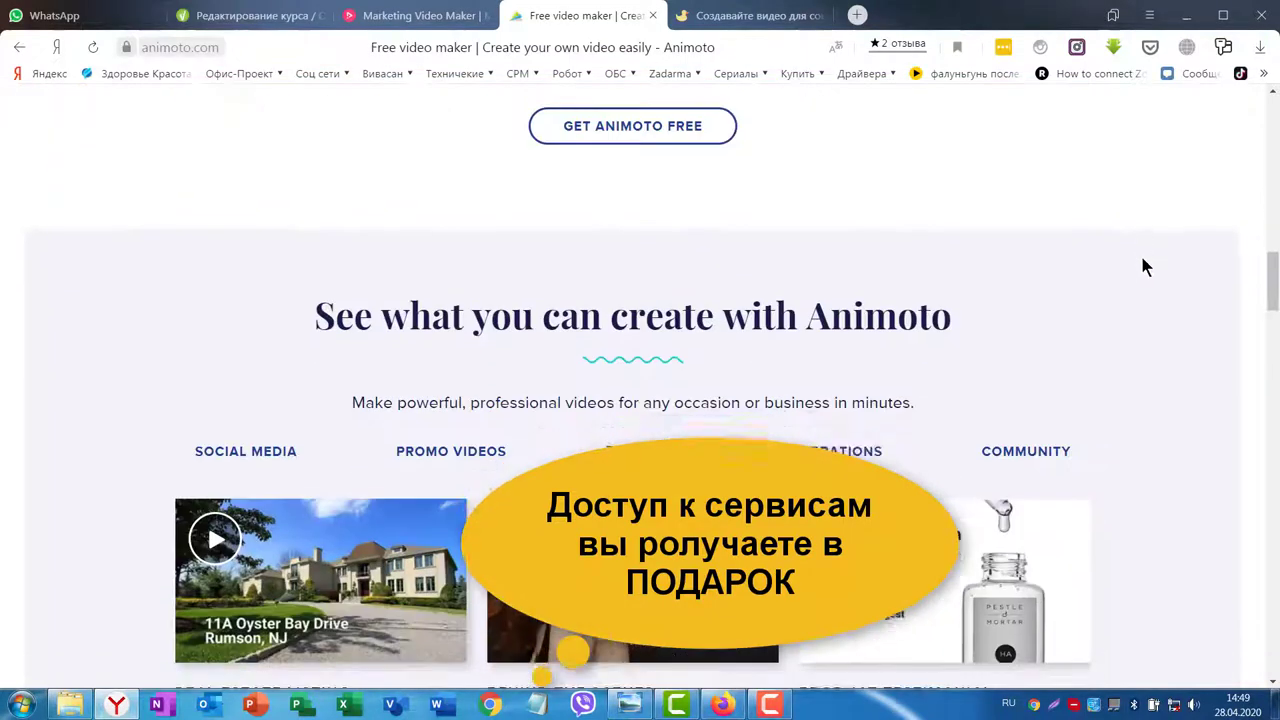
scroll(1145, 262, down, 3)
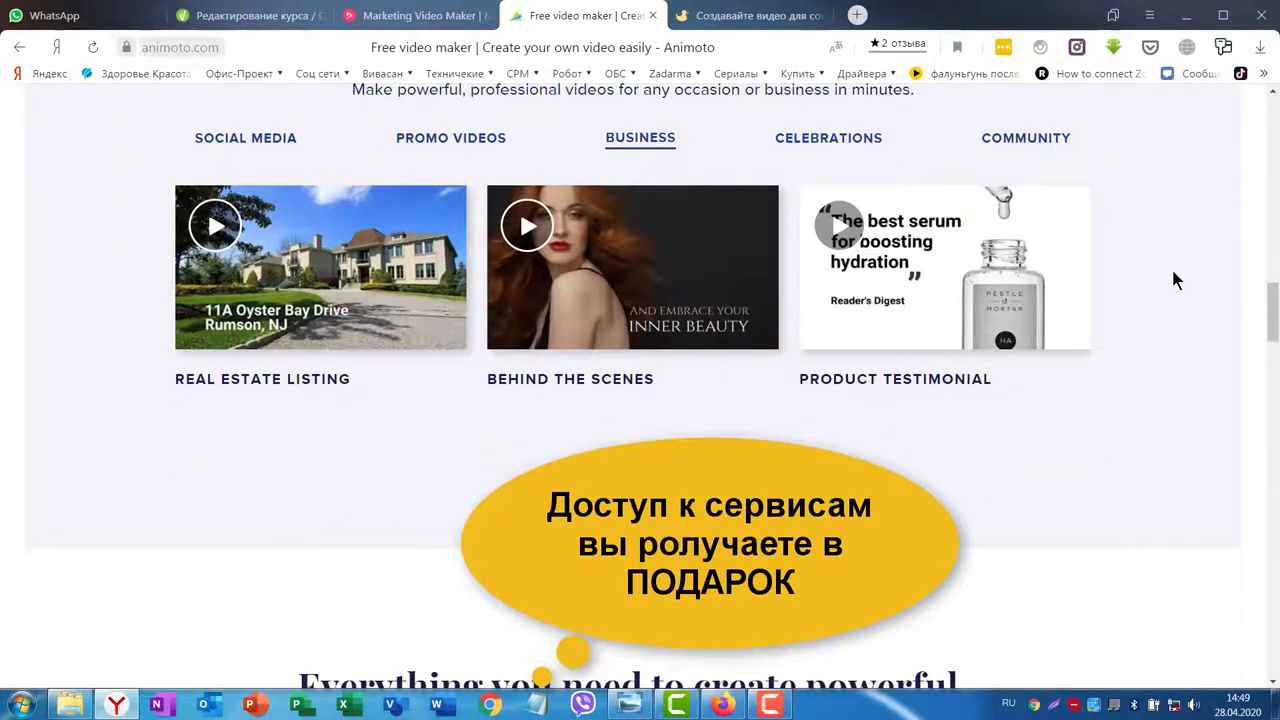
scroll(1171, 266, down, 4)
scroll(1158, 288, down, 5)
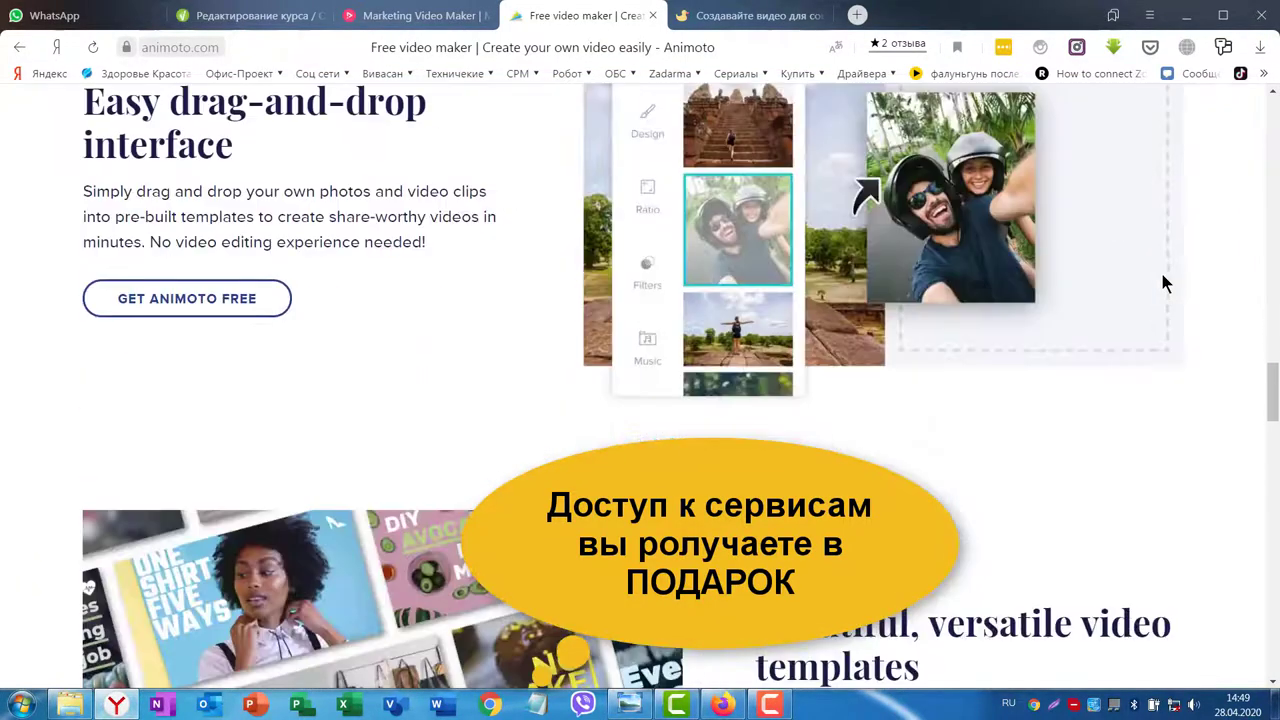
scroll(1110, 295, up, 12)
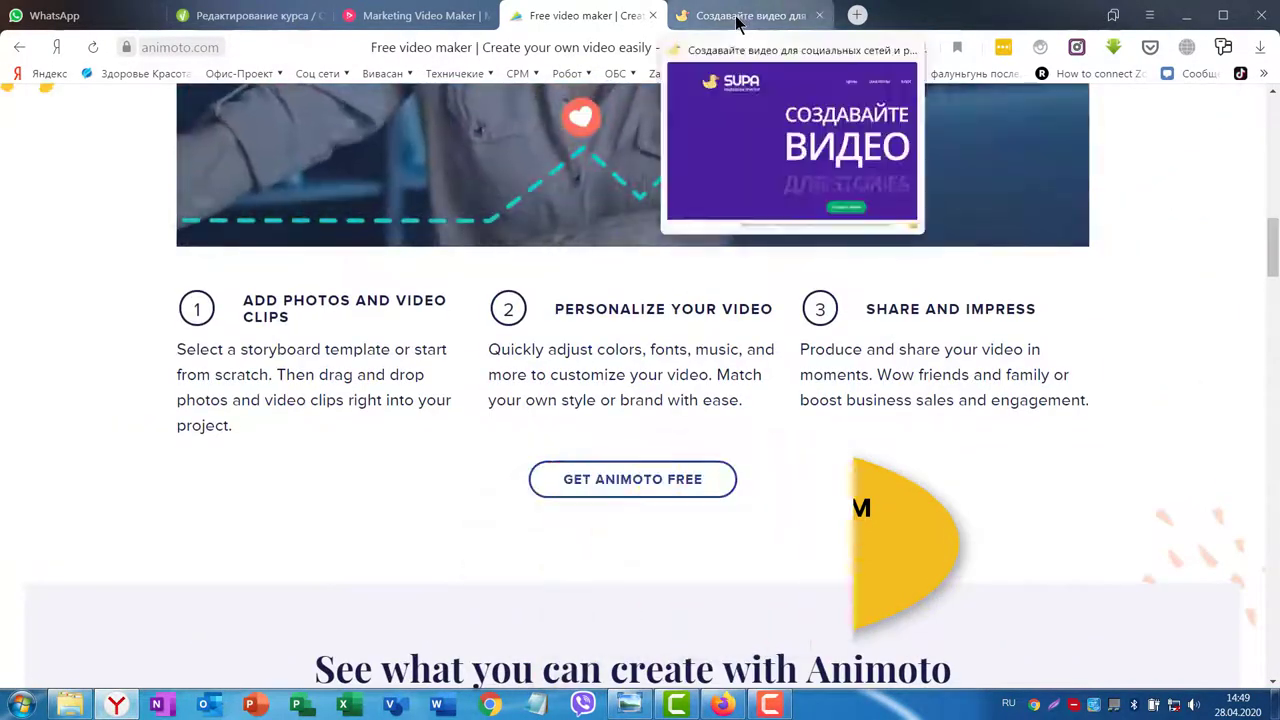
Switch to Firefox with the YouTube channel page and view the options for adding a video or starting a broadcast
click(740, 20)
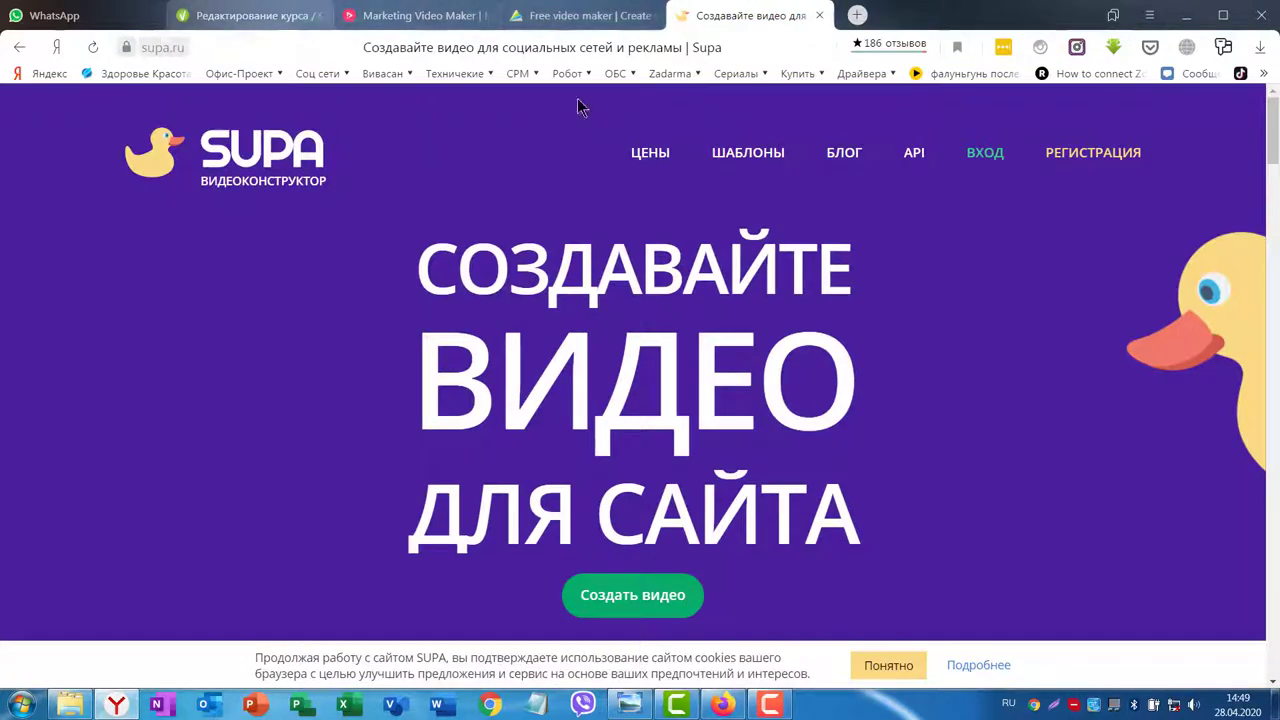
click(721, 705)
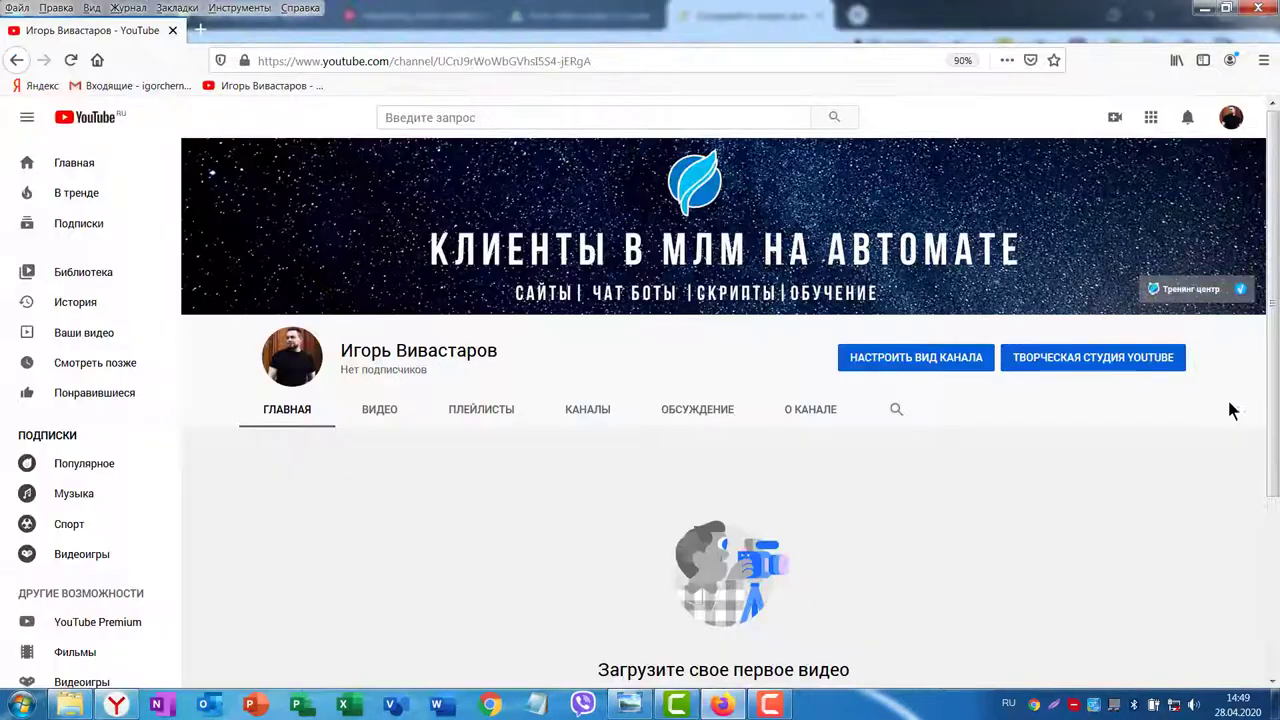
click(1114, 118)
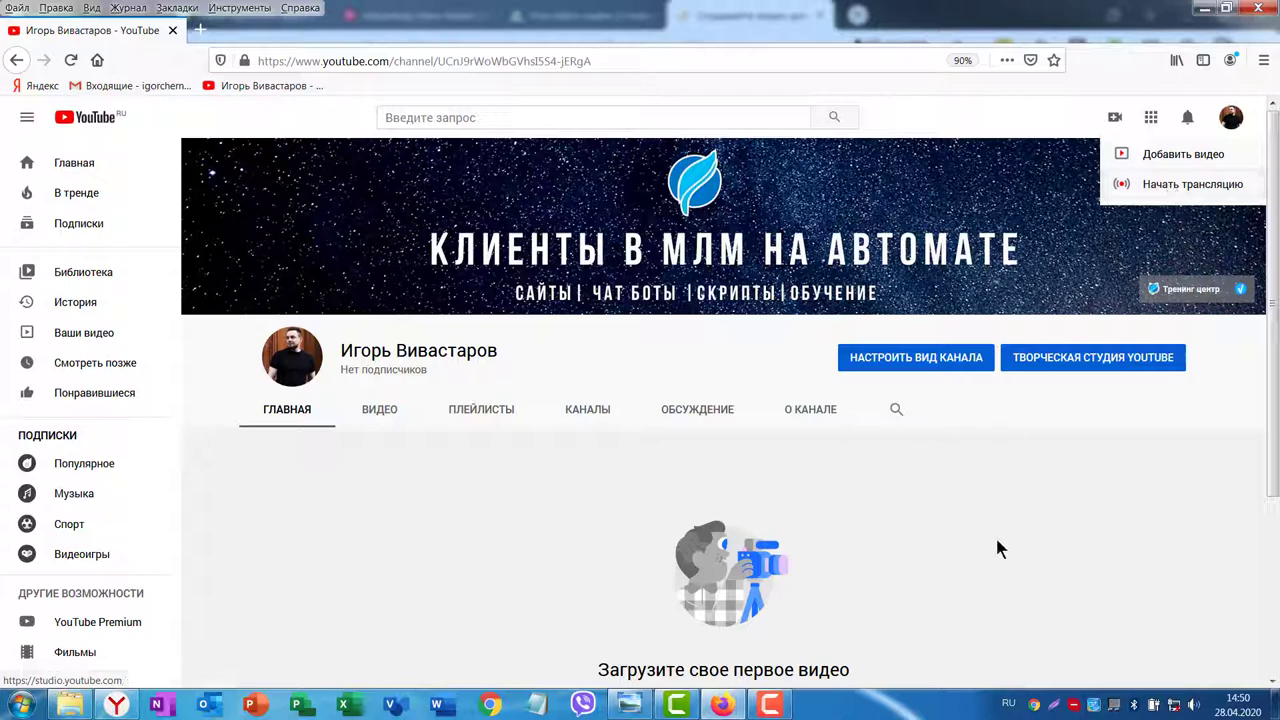
click(999, 510)
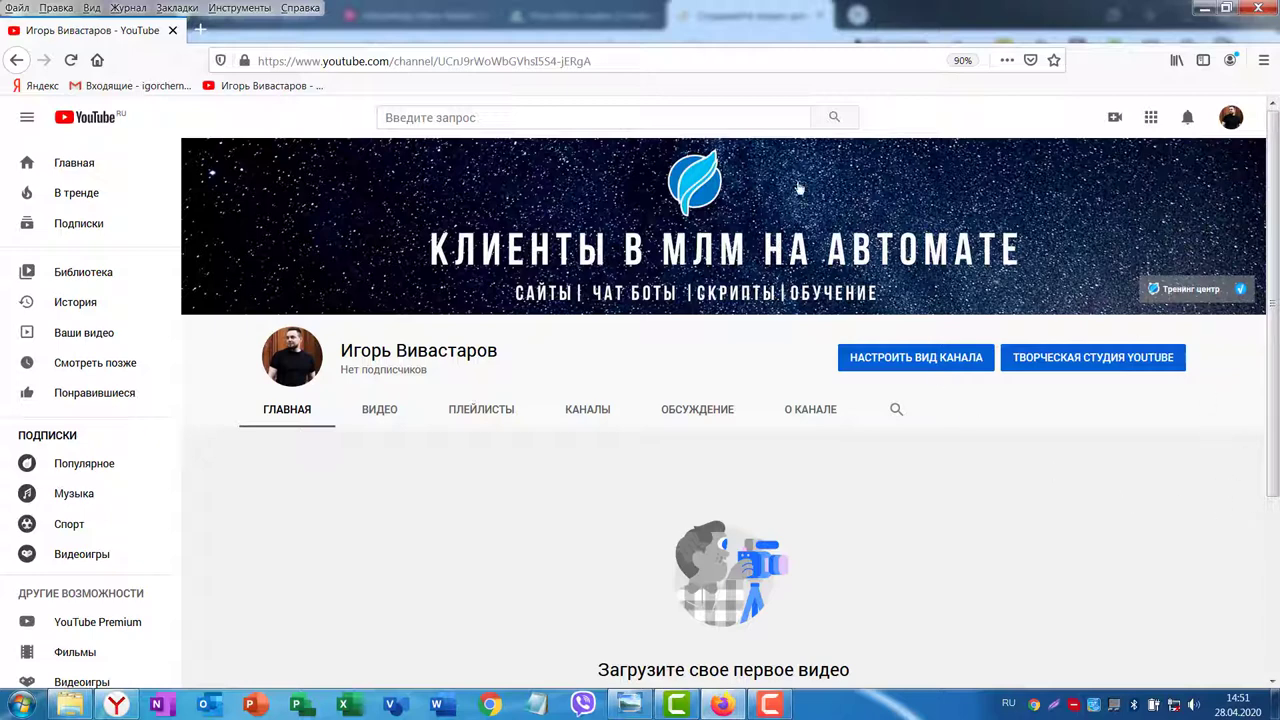
Search YouTube for "медитация"
click(474, 119)
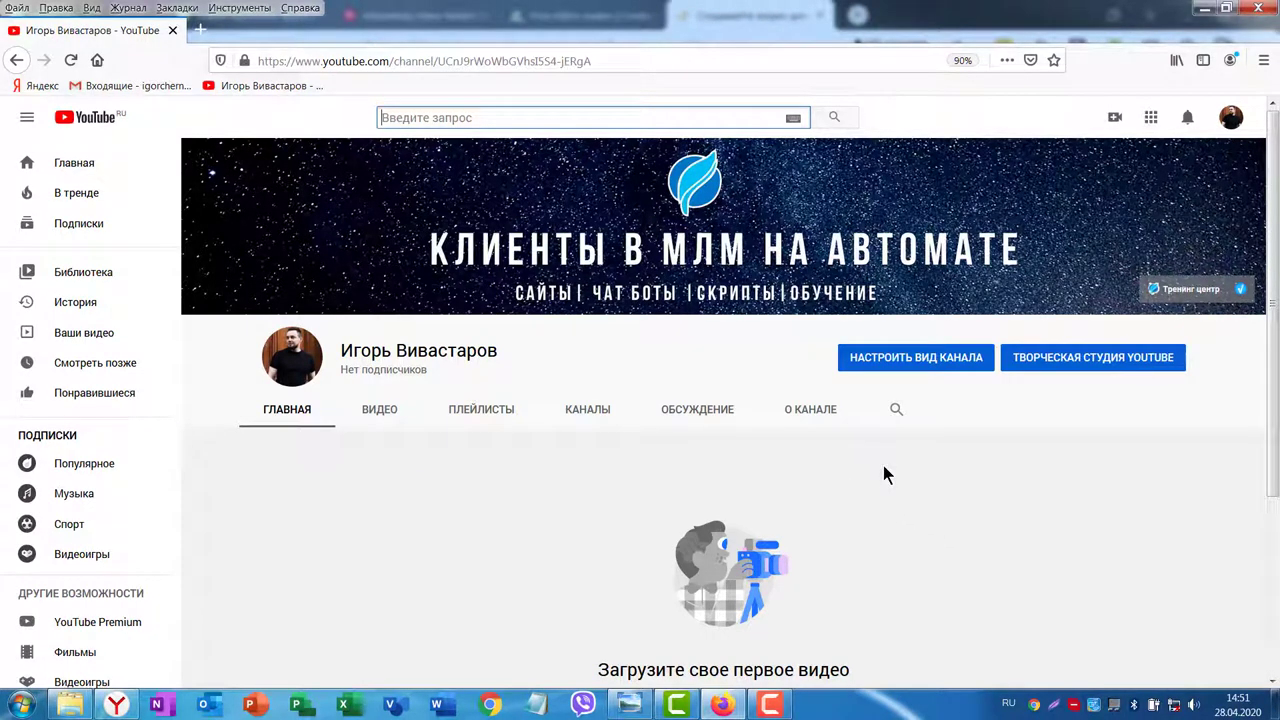
text(рое)
key(BackSpace)
key(BackSpace)
key(BackSpace)
text(ме)
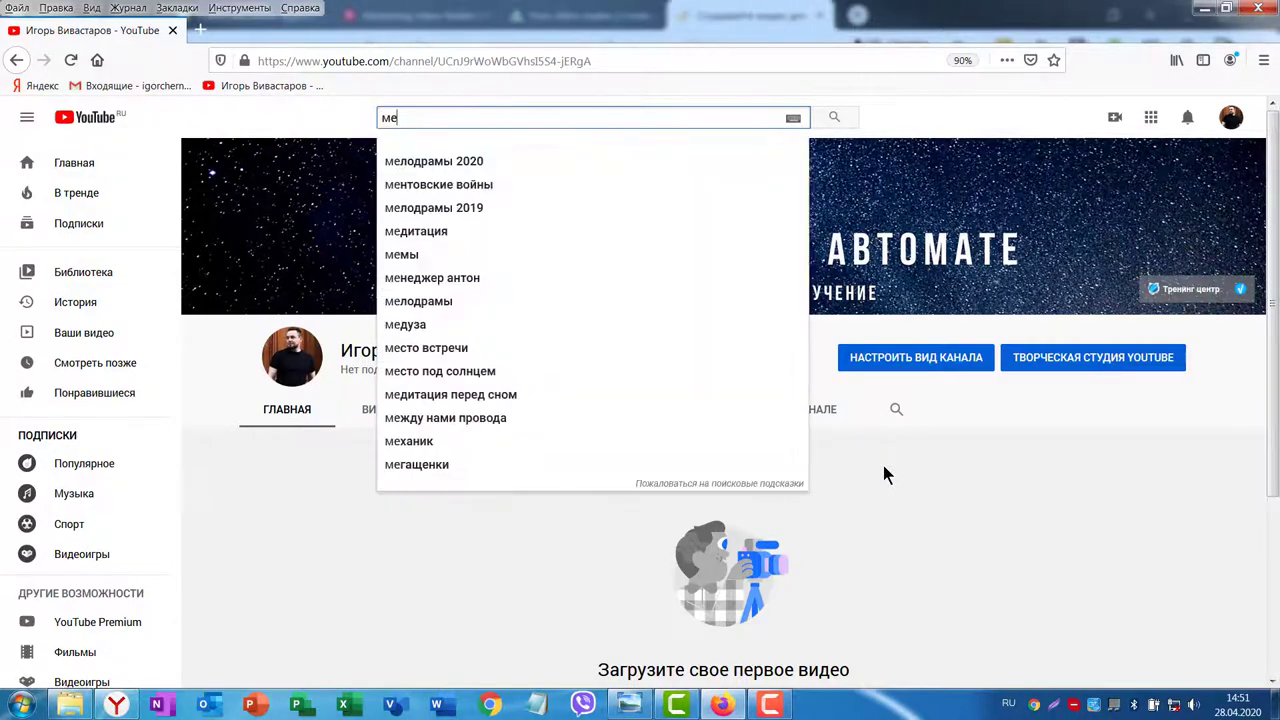
text(дитация)
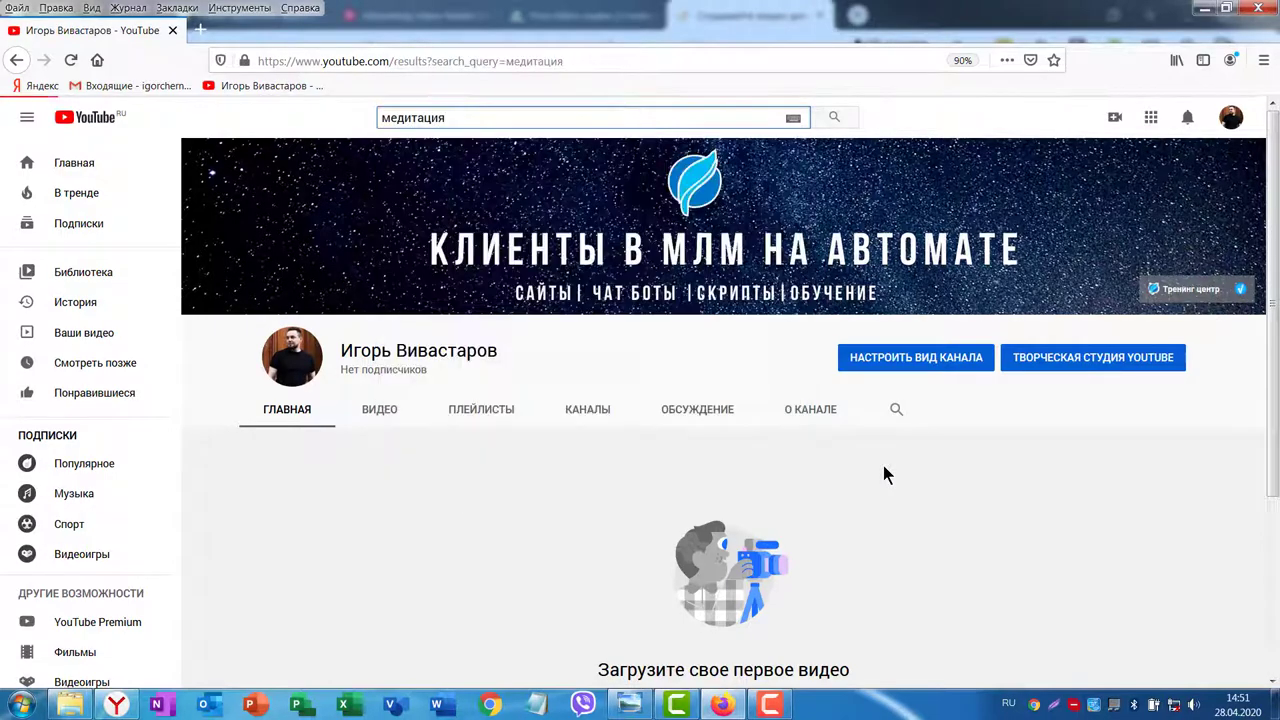
key(Return)
Browse the meditation search results and open the video "Медитация перед сном полное расслабление | Очищение"
scroll(1026, 357, down, 10)
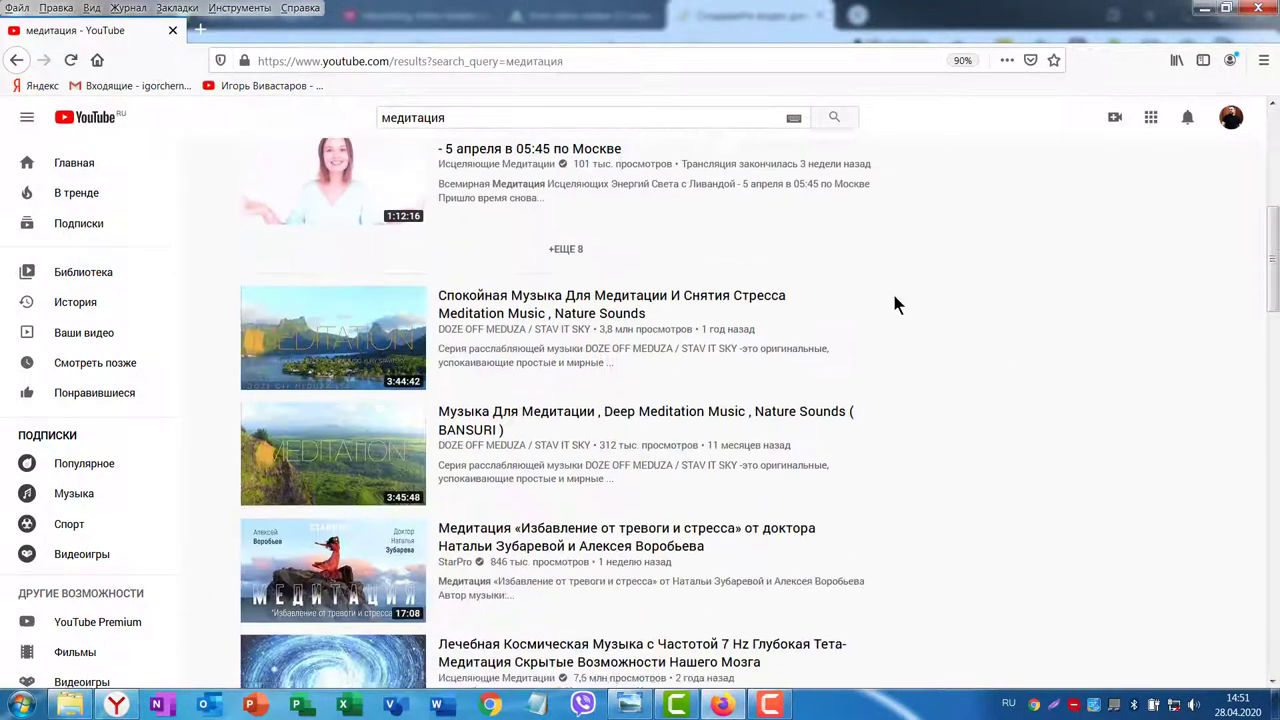
scroll(772, 366, down, 15)
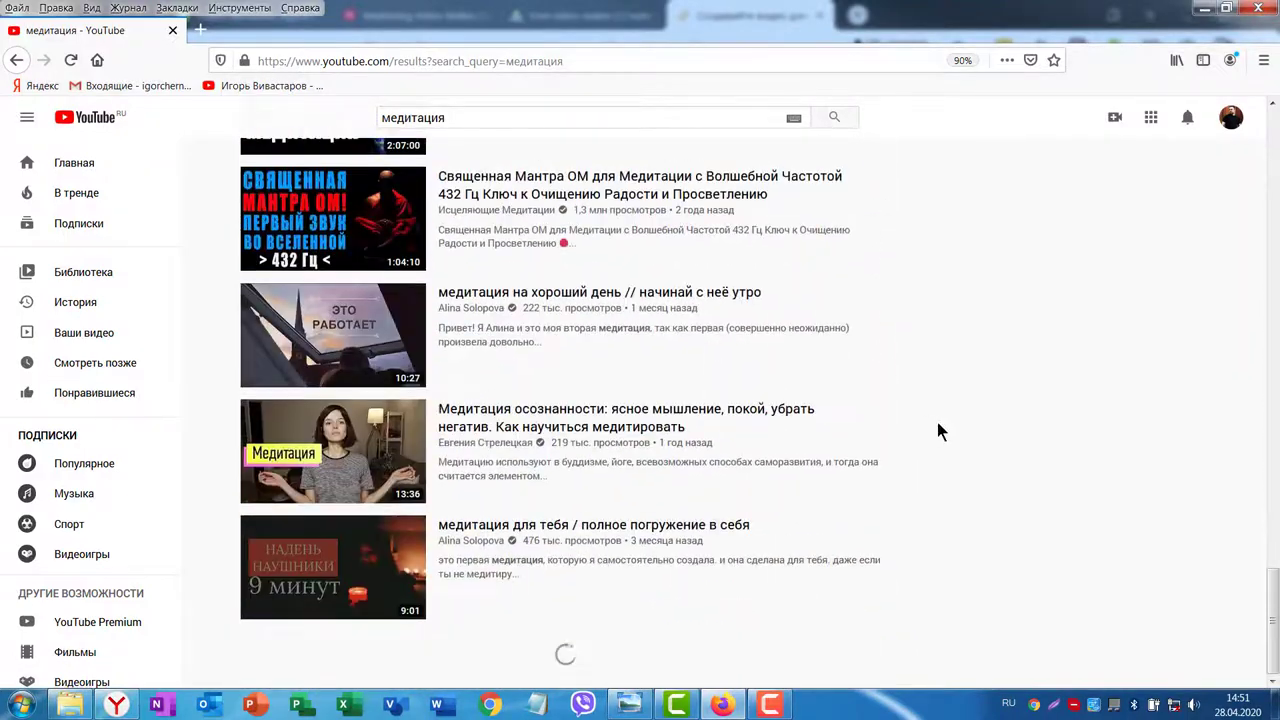
scroll(978, 462, down, 15)
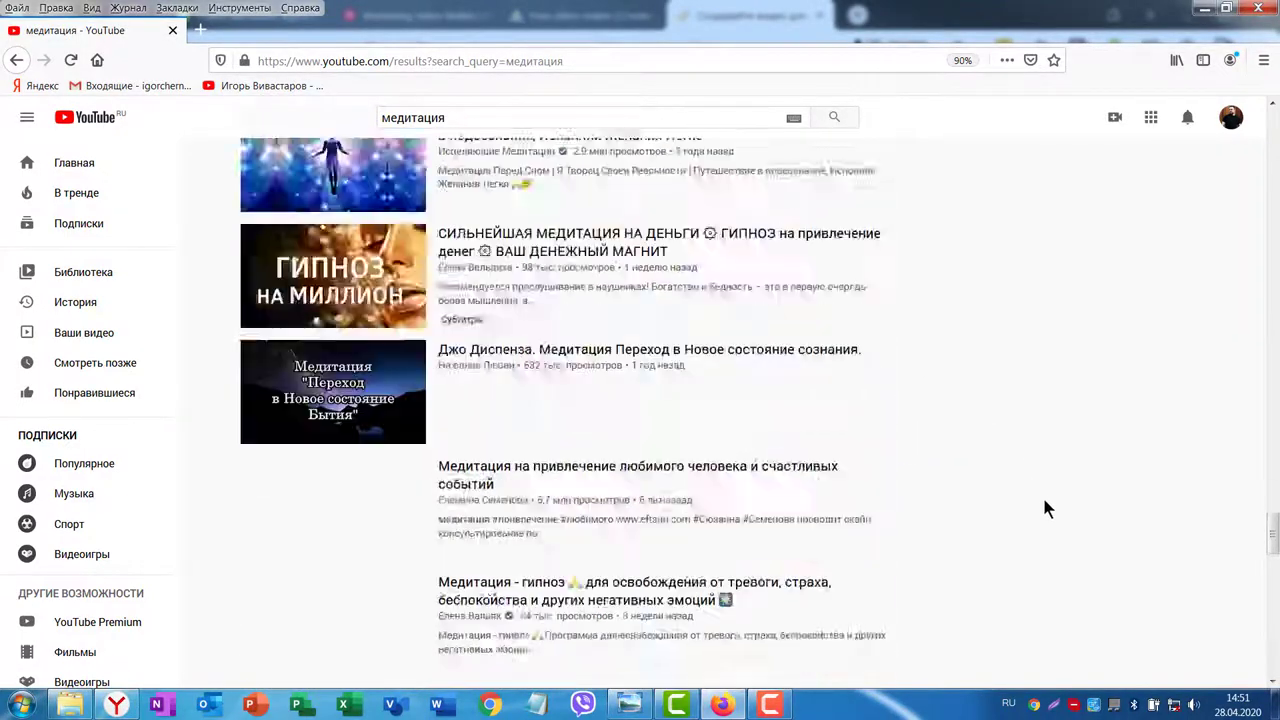
scroll(1073, 500, down, 5)
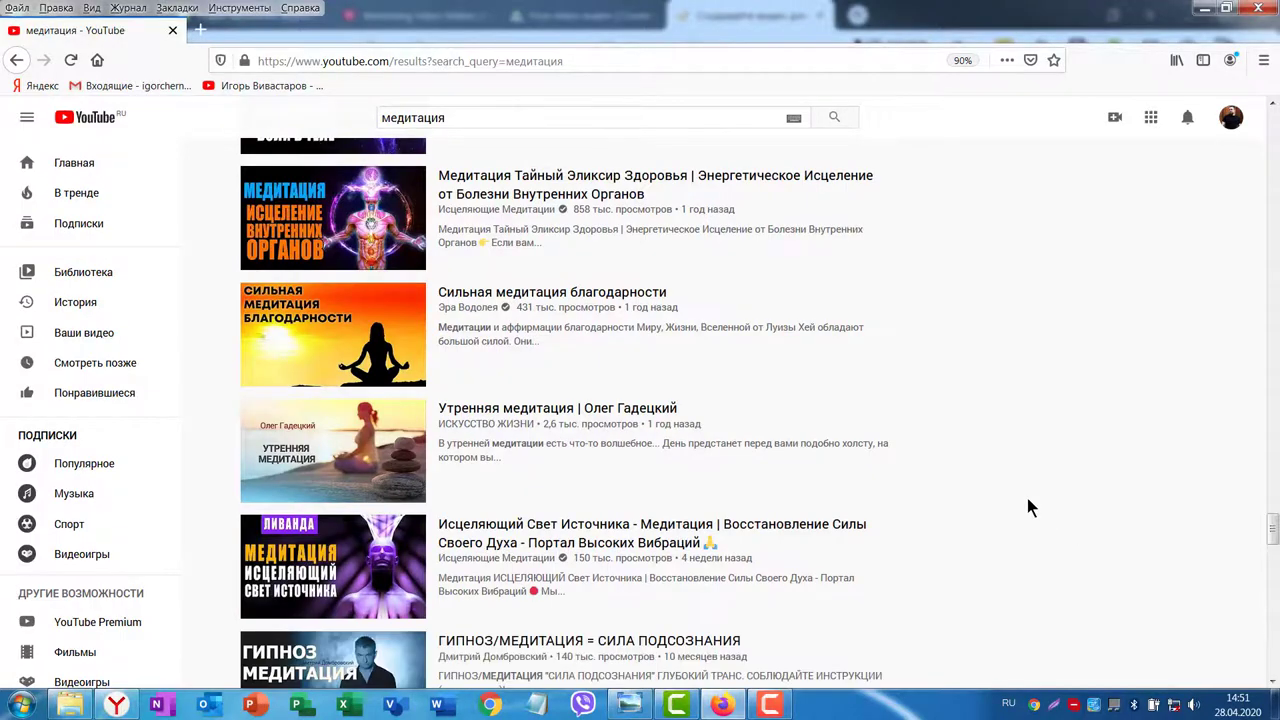
scroll(1027, 494, down, 4)
scroll(1030, 507, down, 10)
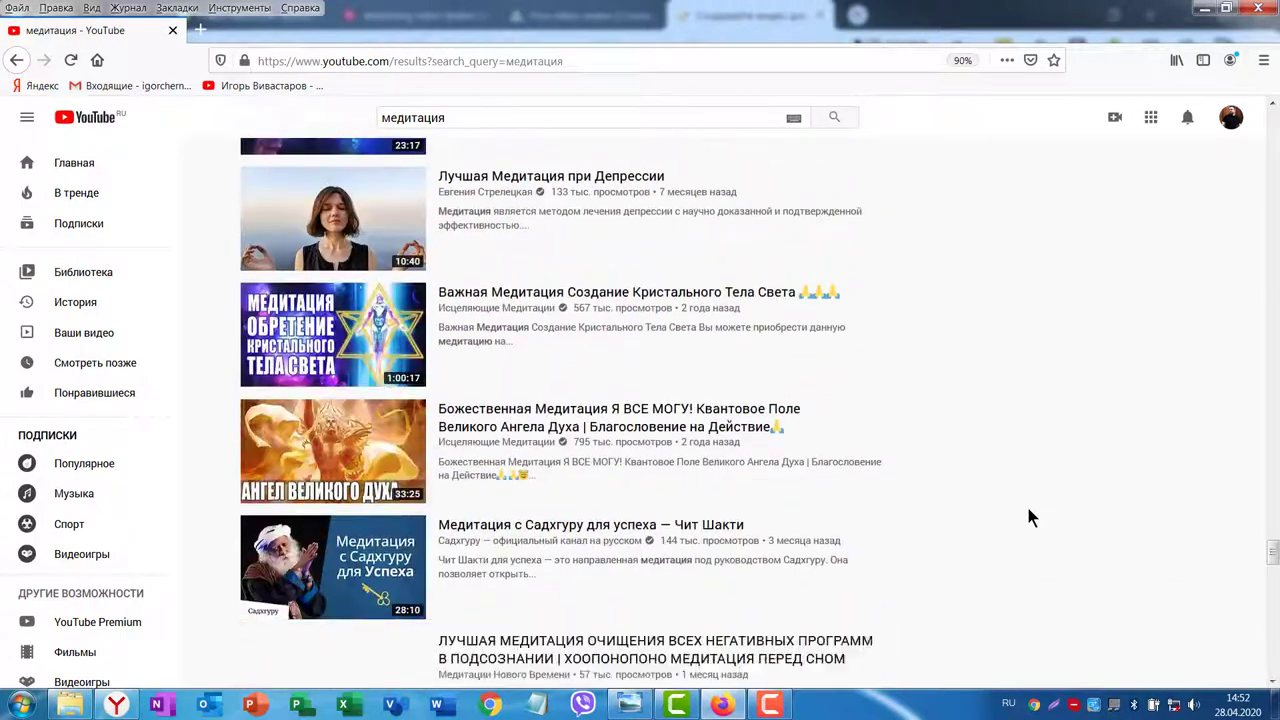
scroll(1028, 510, down, 10)
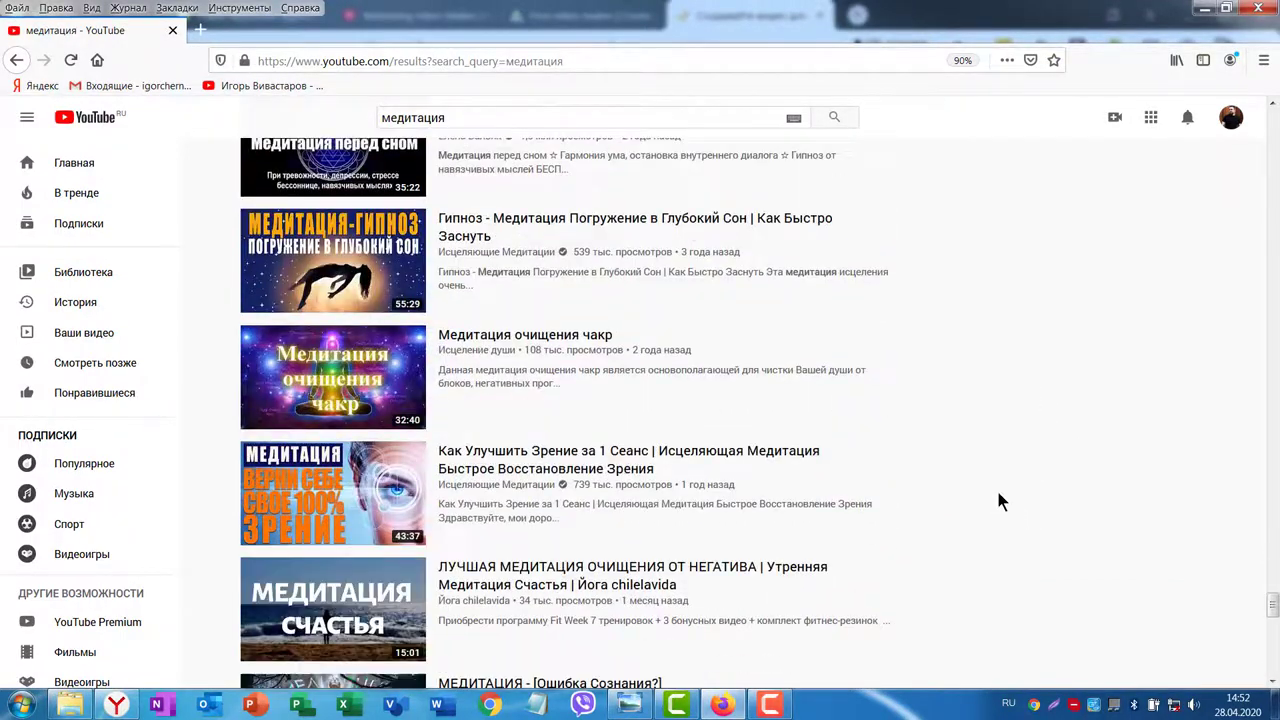
scroll(729, 434, down, 8)
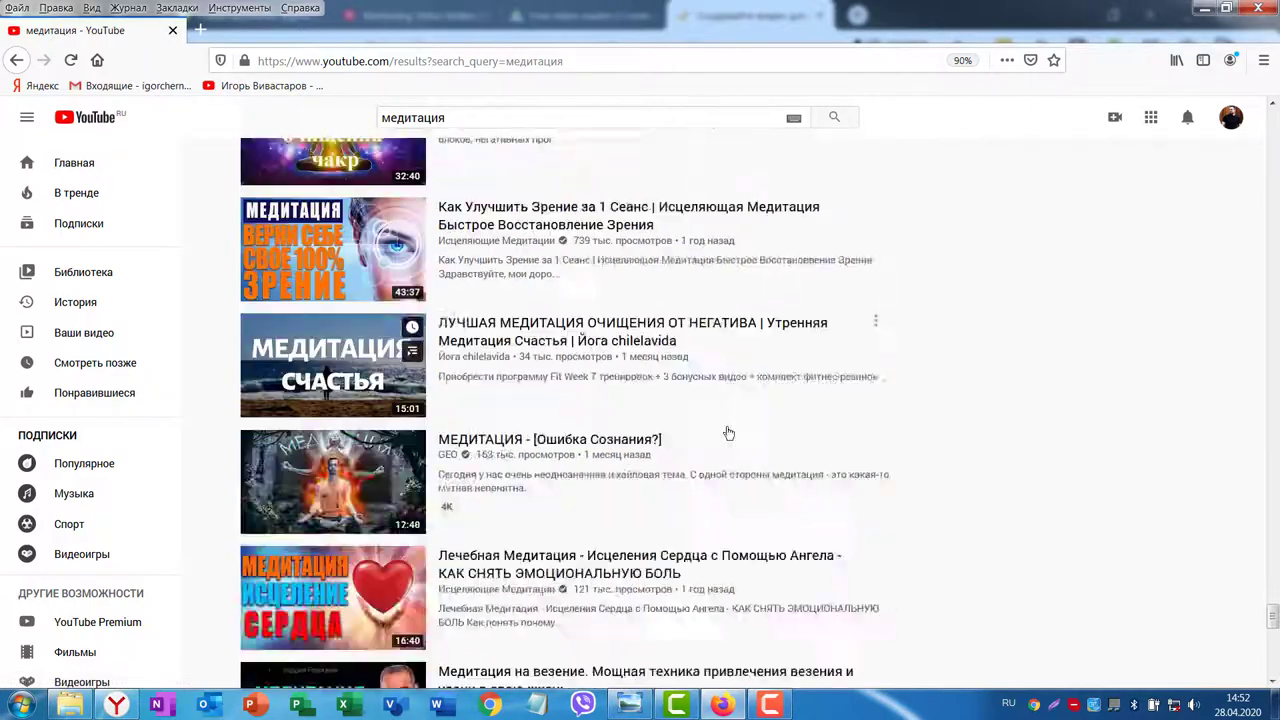
scroll(986, 450, down, 10)
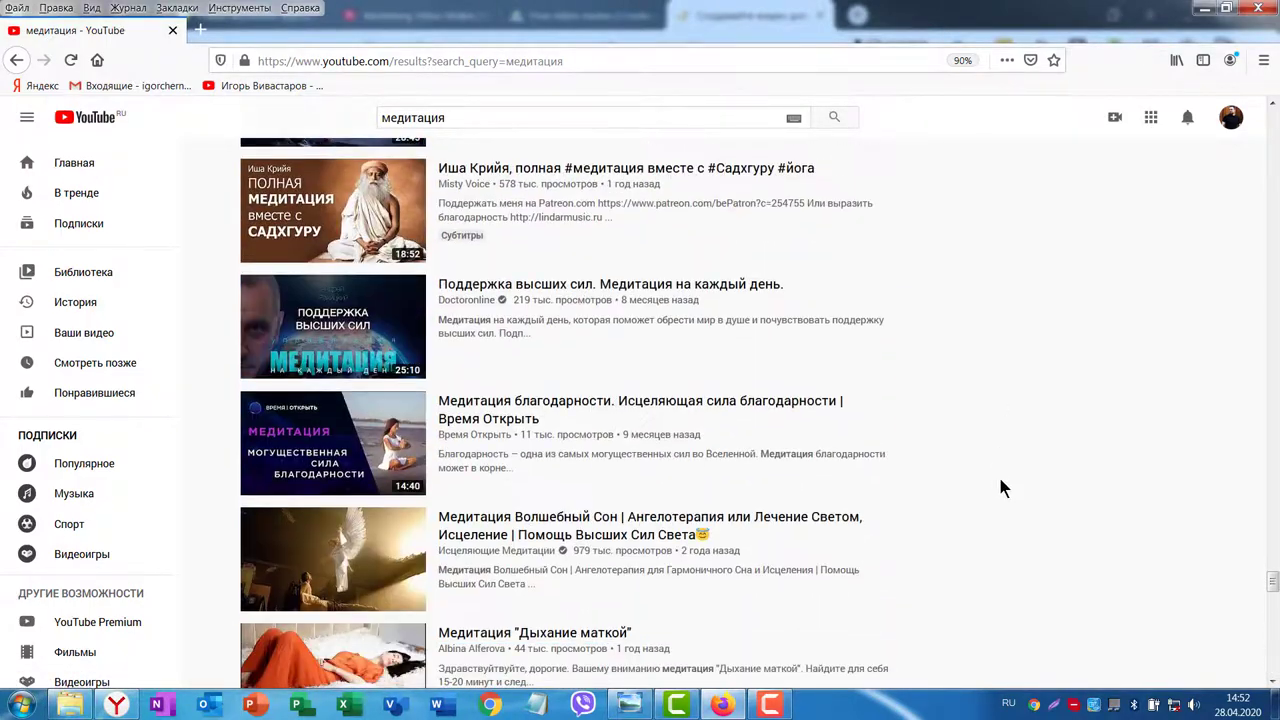
scroll(1005, 490, down, 10)
scroll(1005, 484, down, 8)
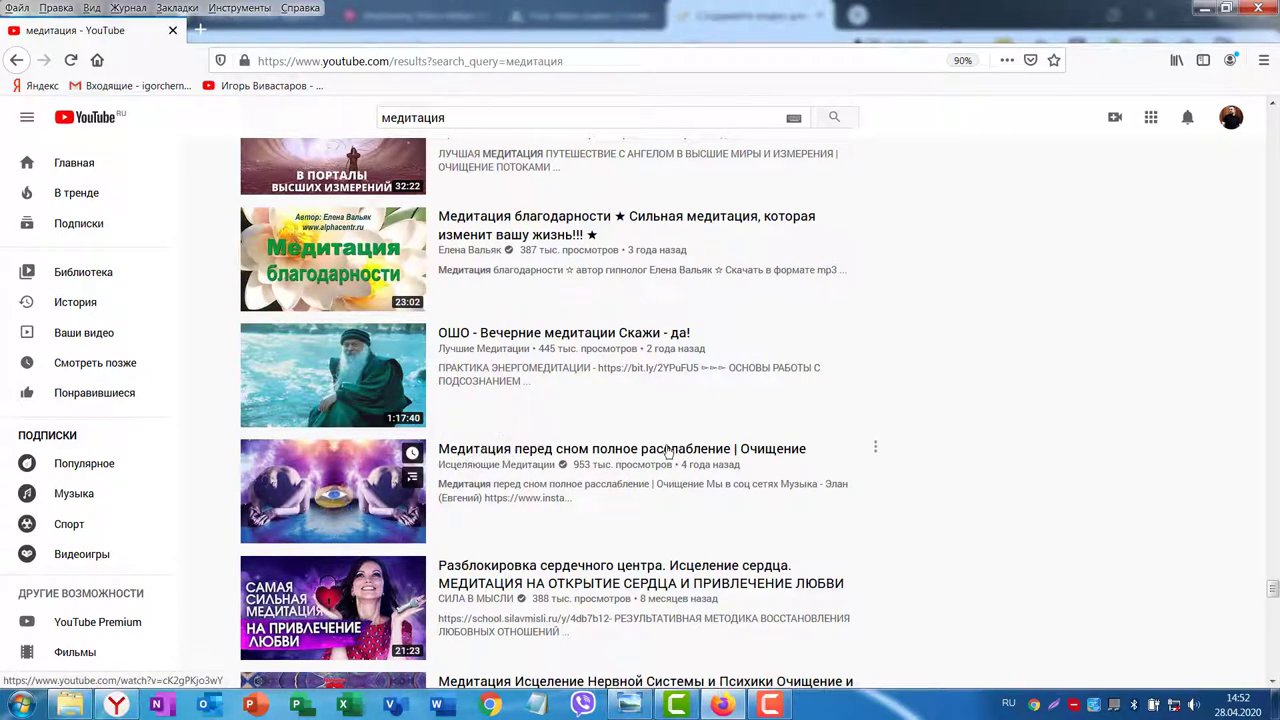
click(510, 450)
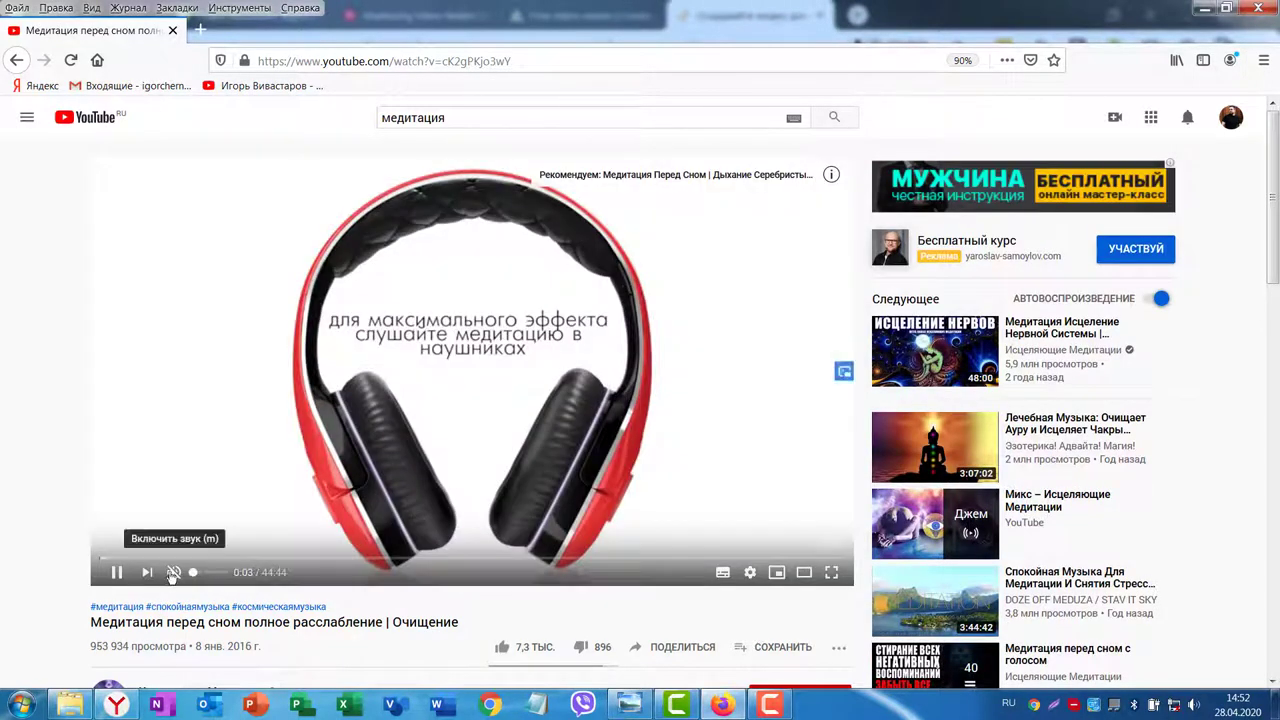
Unmute the meditation video at a reduced volume and pause its playback
click(173, 572)
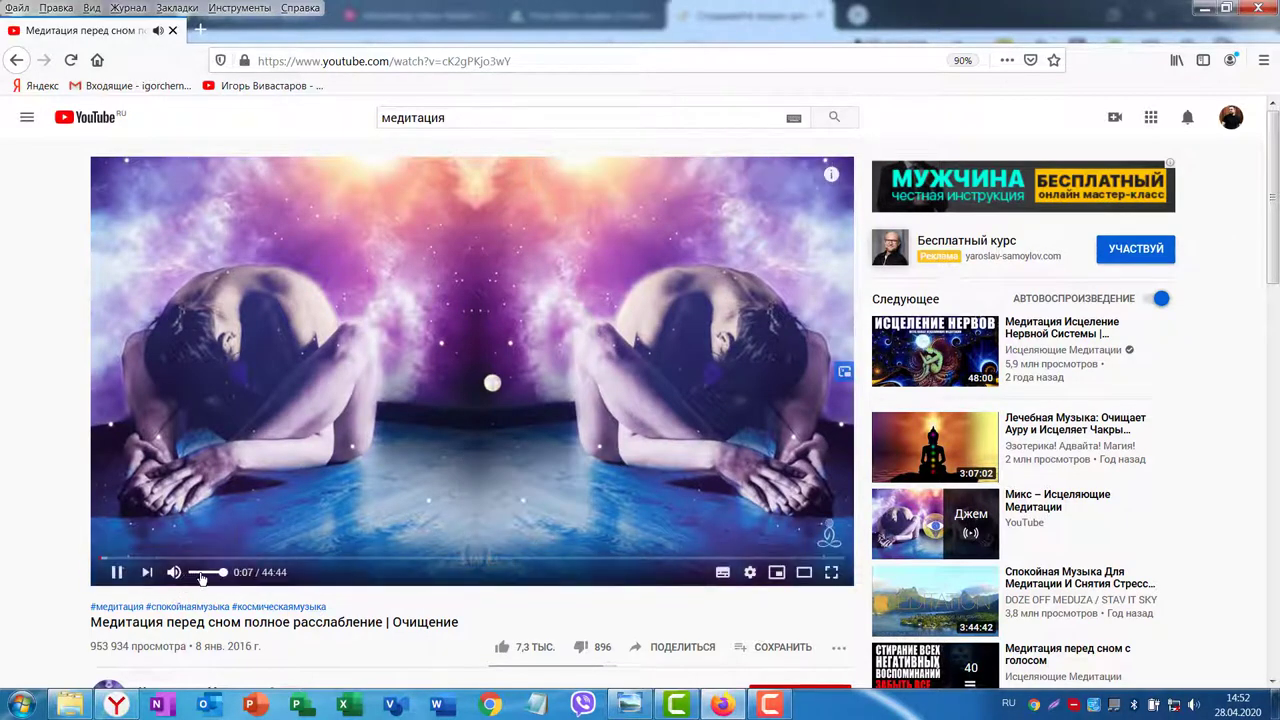
click(204, 574)
drag(204, 576, 195, 575)
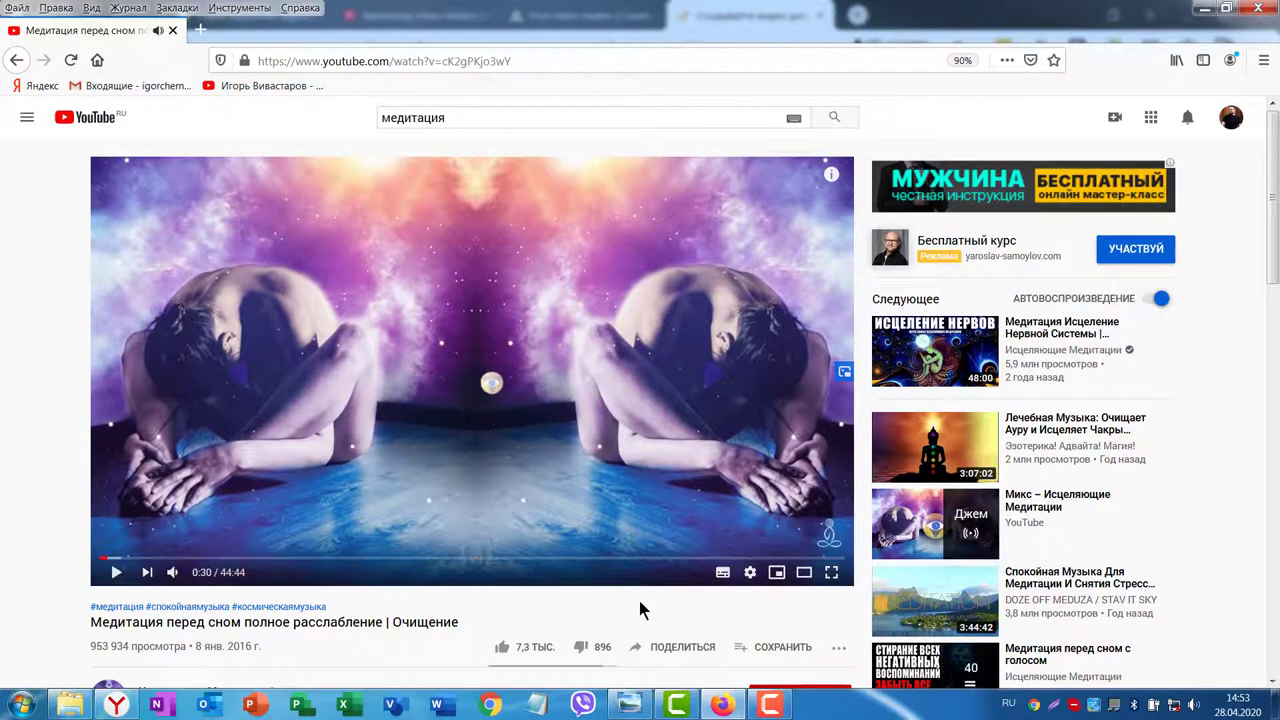
key(space)
Copy the full web address of the open meditation video
click(418, 61)
key(ctrl+c)
right_click(421, 61)
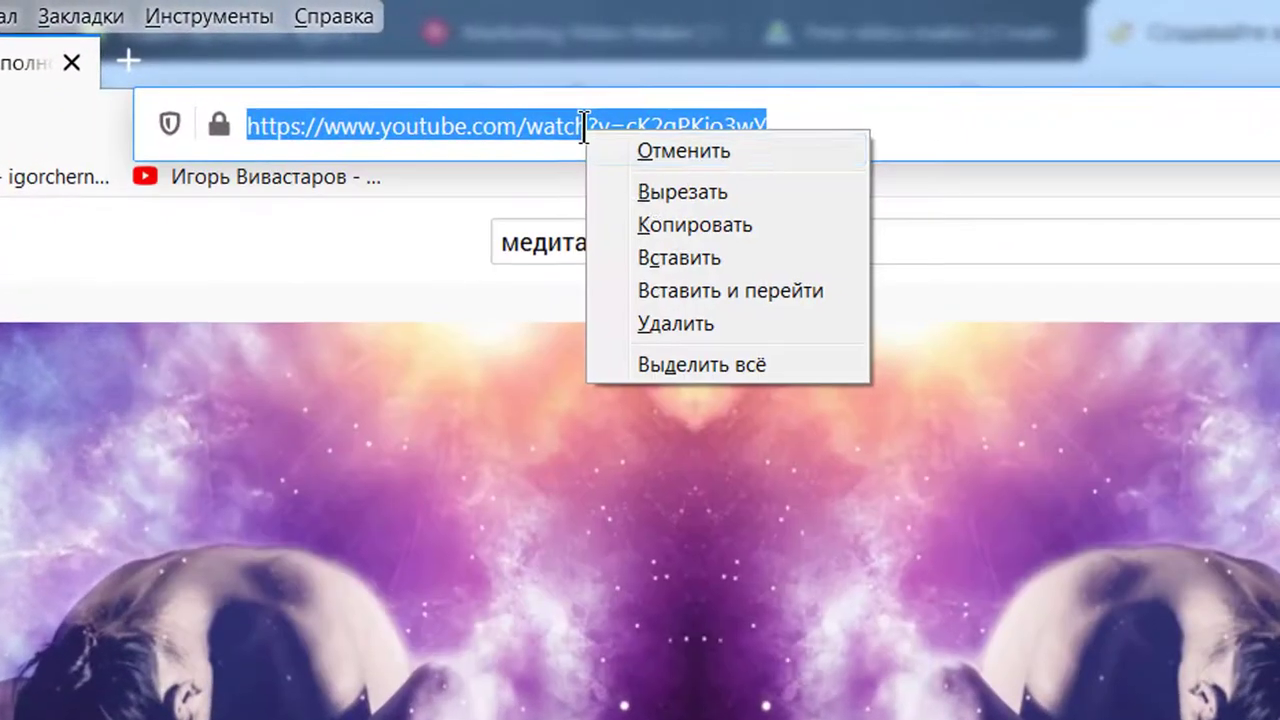
click(654, 229)
Search Yandex in a new tab for "скачать видео с ютуба" and open the savefrom.net result
key(ctrl+t)
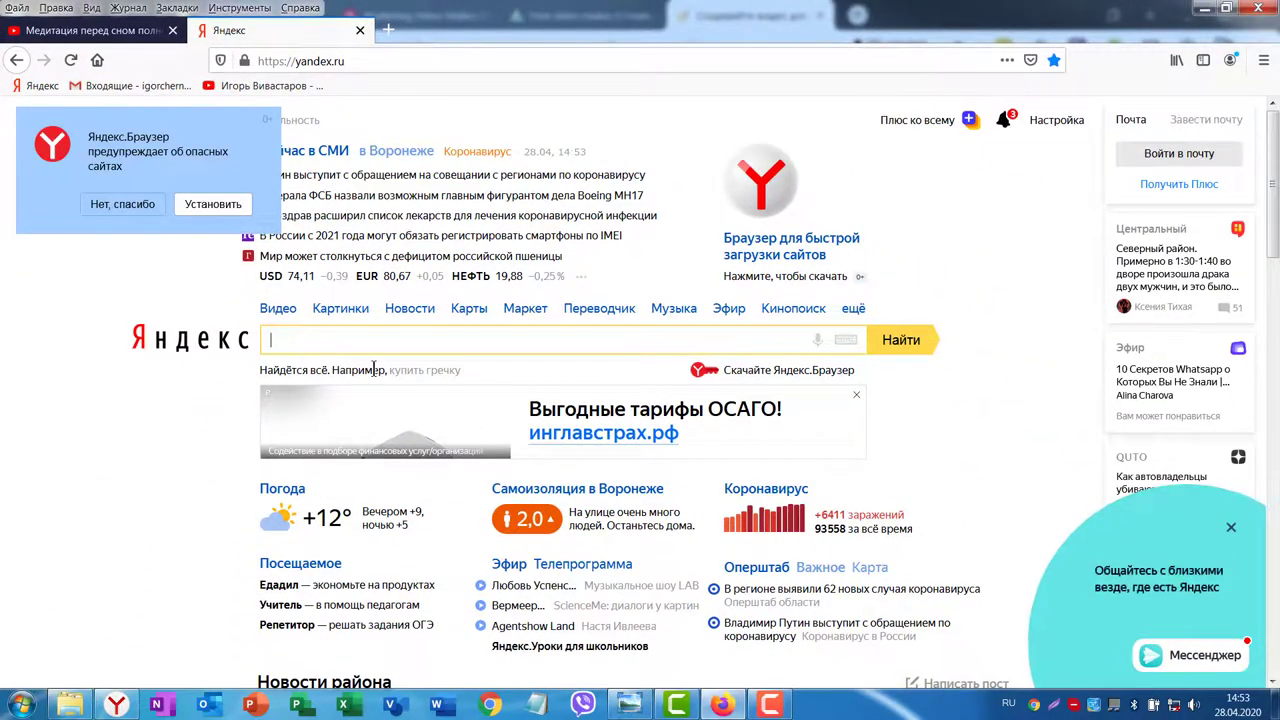
text(скачать видео с ютуба)
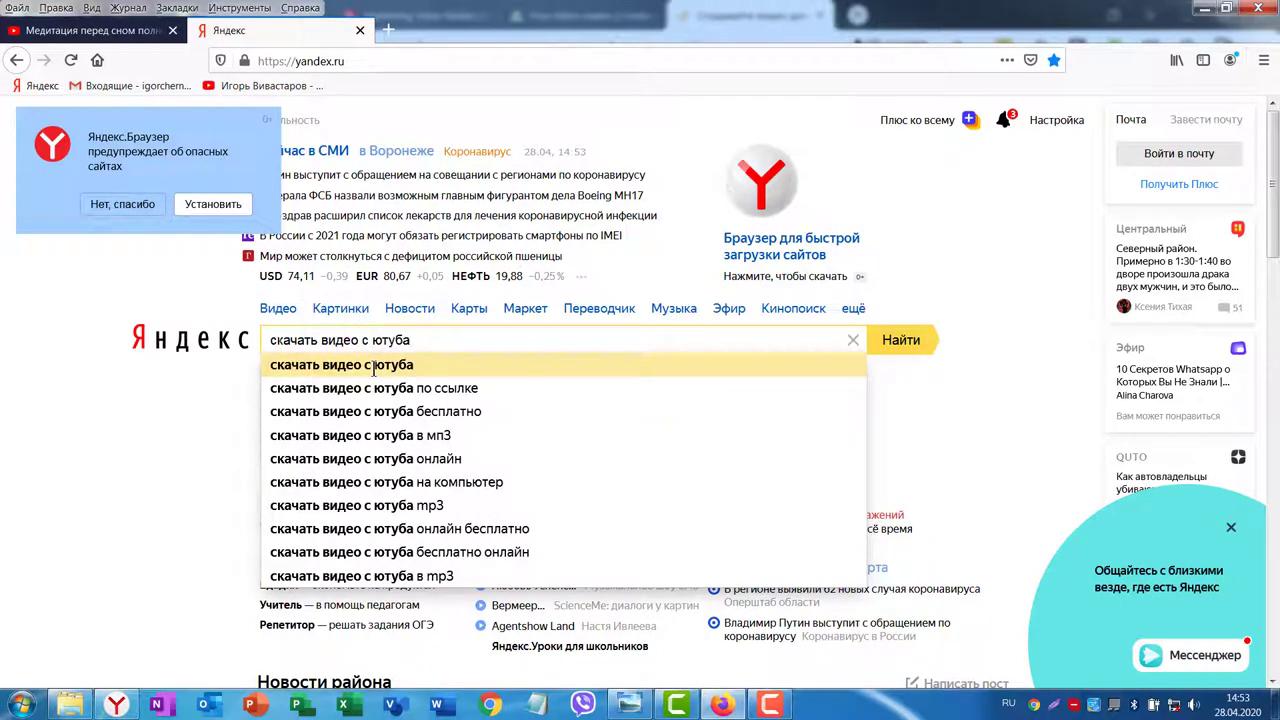
click(373, 368)
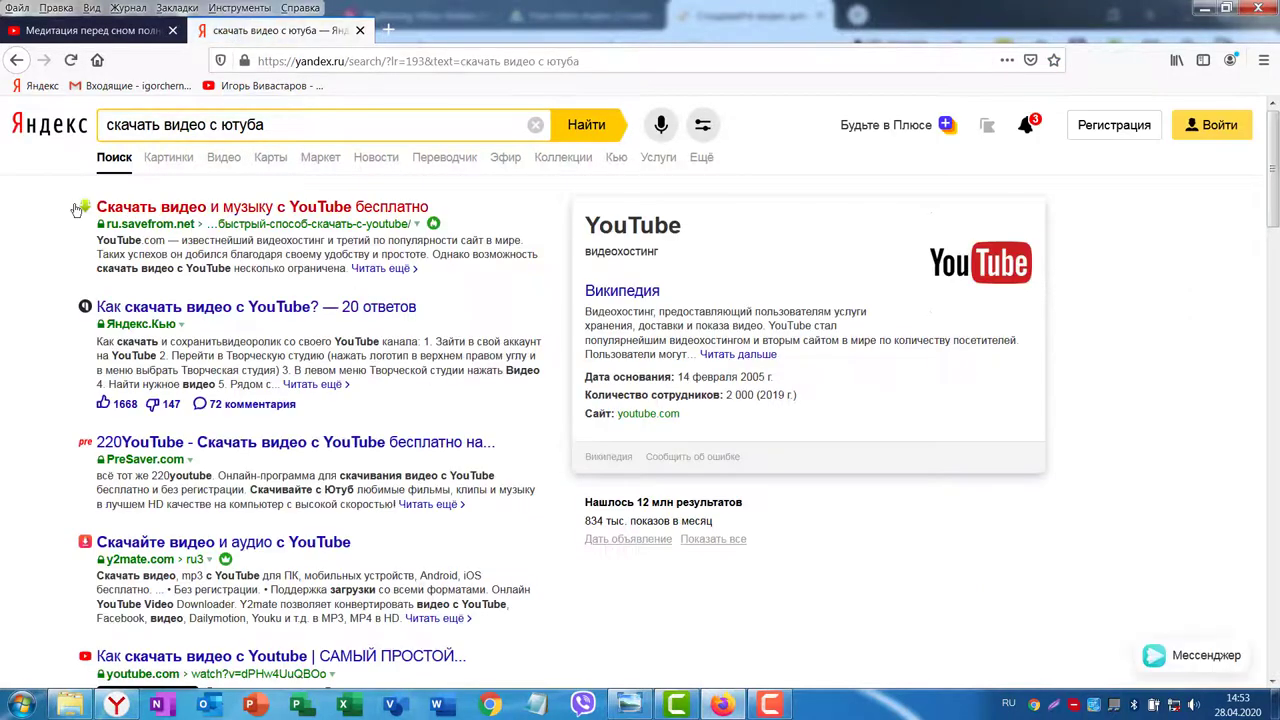
click(140, 210)
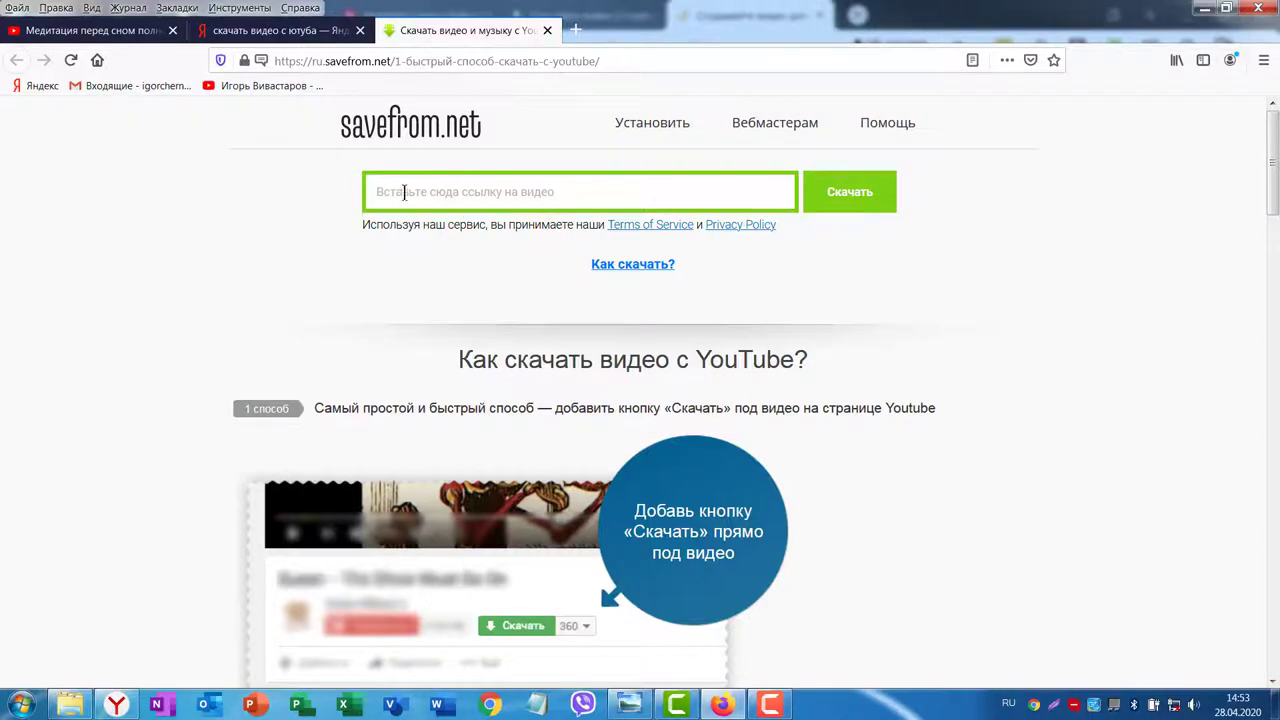
Look over the savefrom.net page and paste the copied YouTube link as the video to download
scroll(1011, 360, down, 10)
scroll(1070, 361, up, 4)
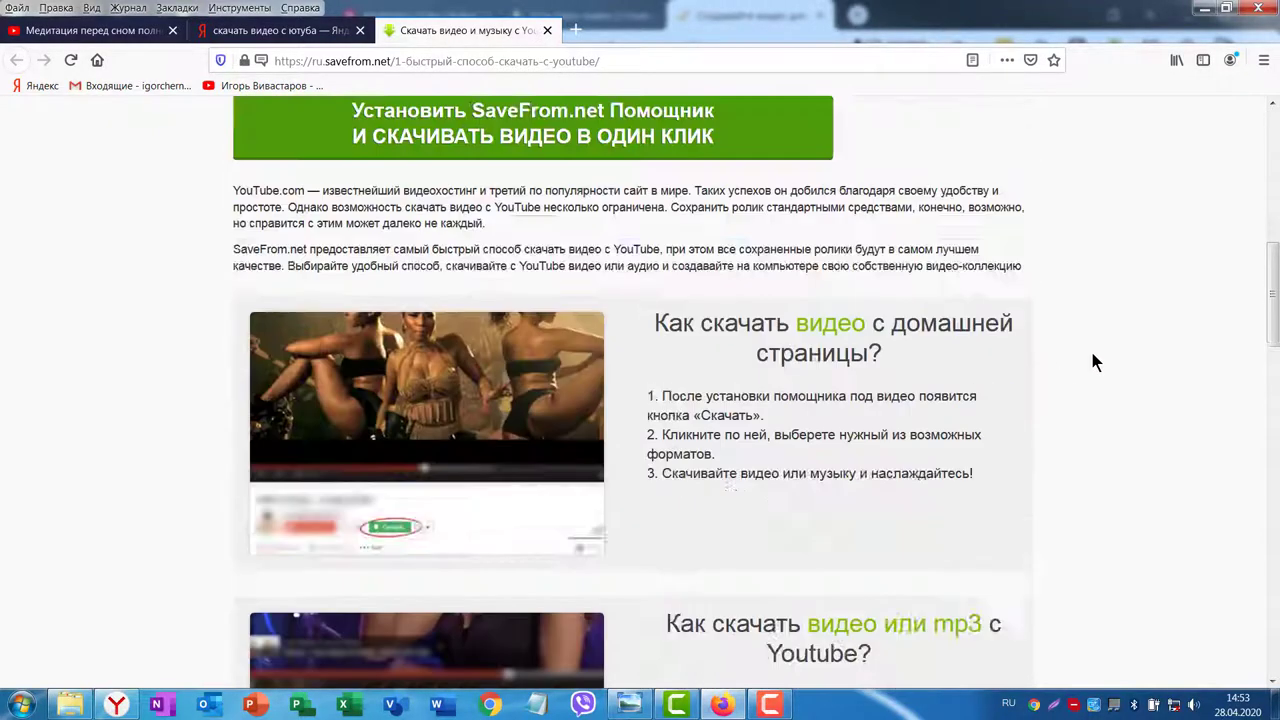
scroll(1080, 362, up, 8)
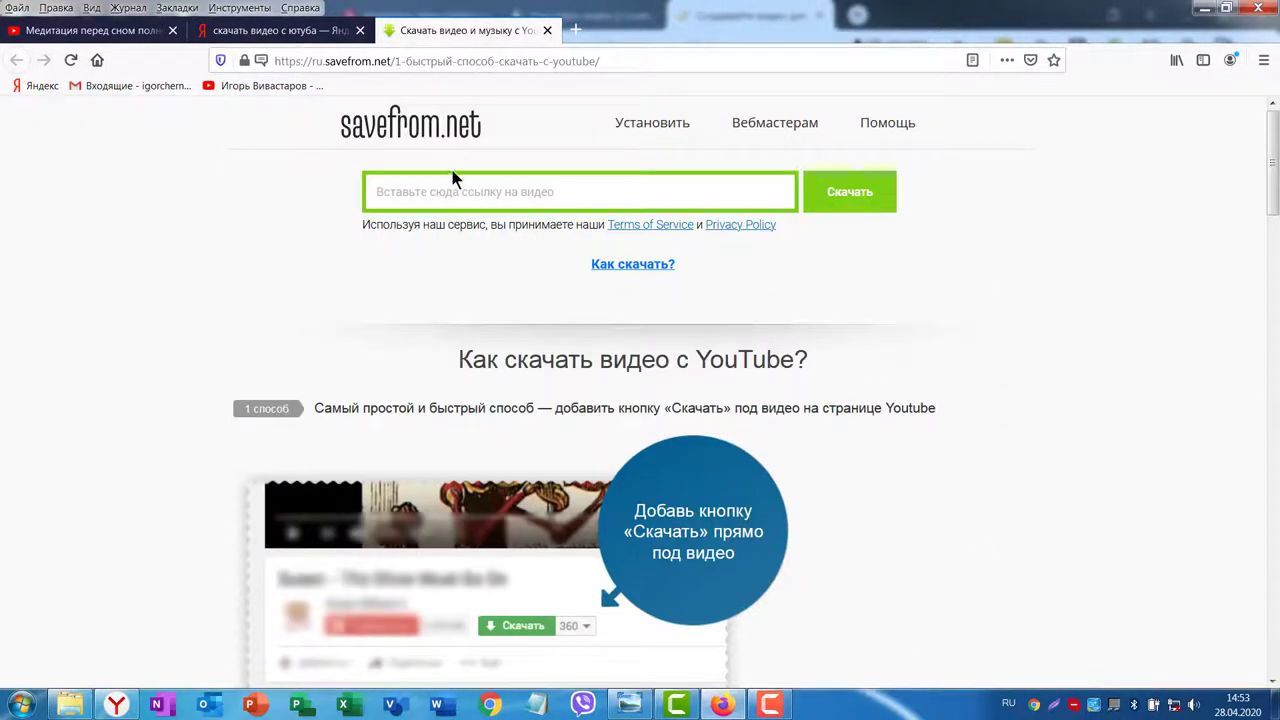
key(ctrl+v)
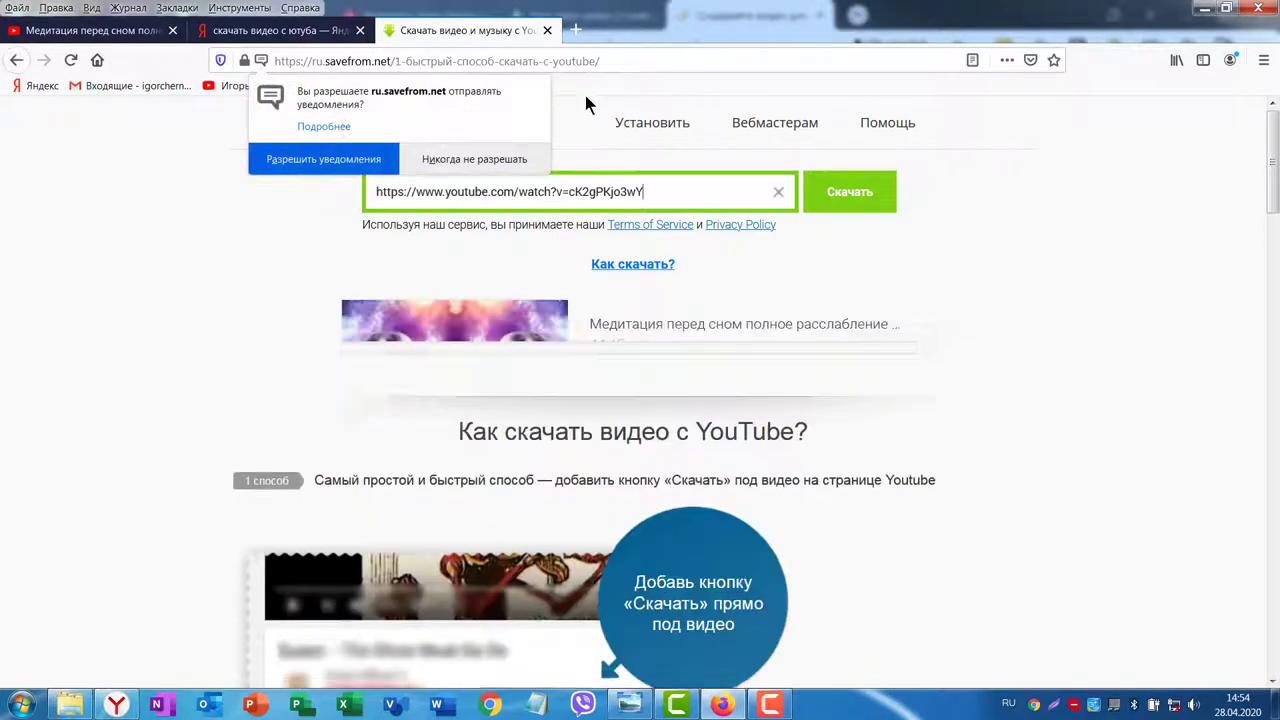
scroll(689, 457, down, 3)
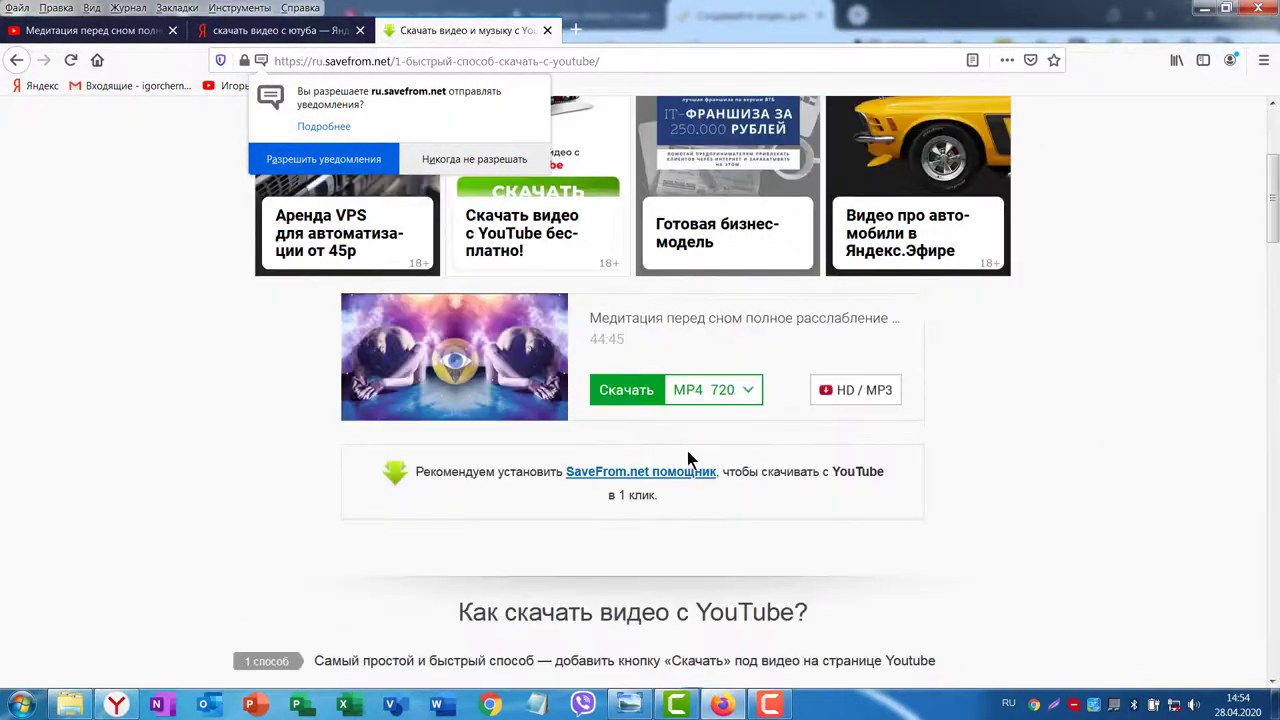
Download the meditation video as MP4 720, choosing to save the file instead of opening it
click(621, 392)
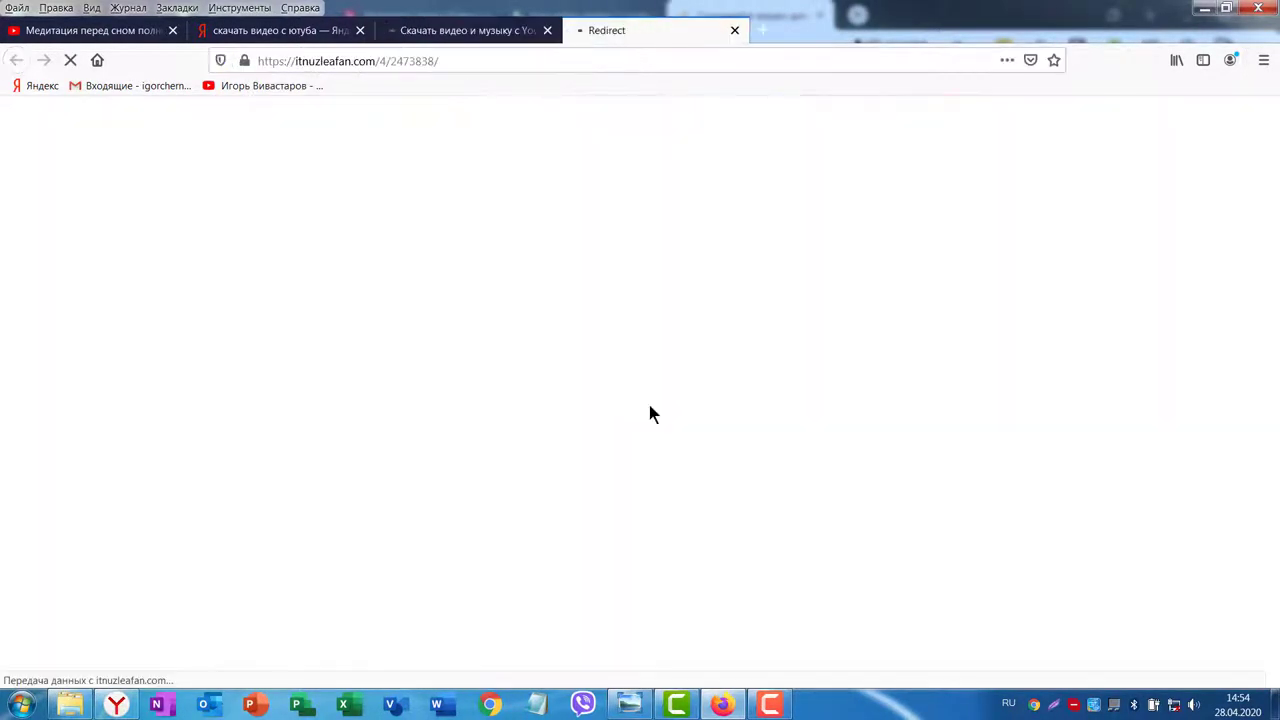
drag(633, 211, 633, 112)
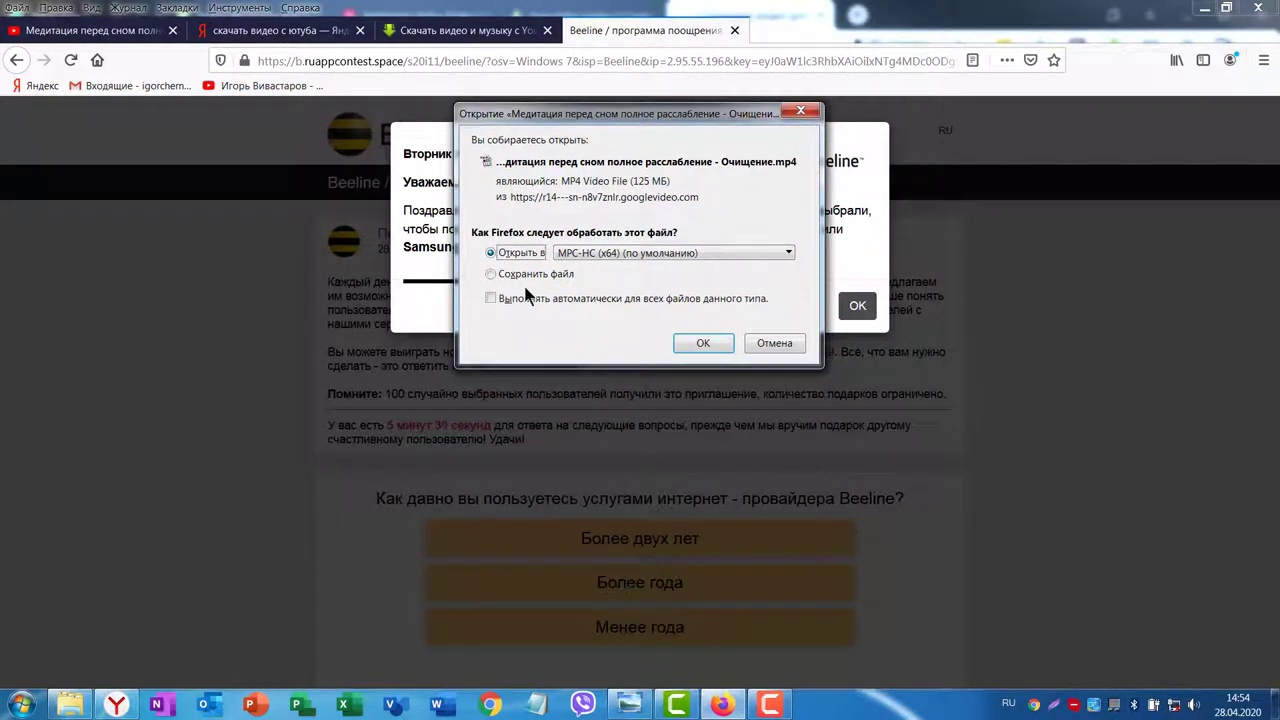
click(492, 275)
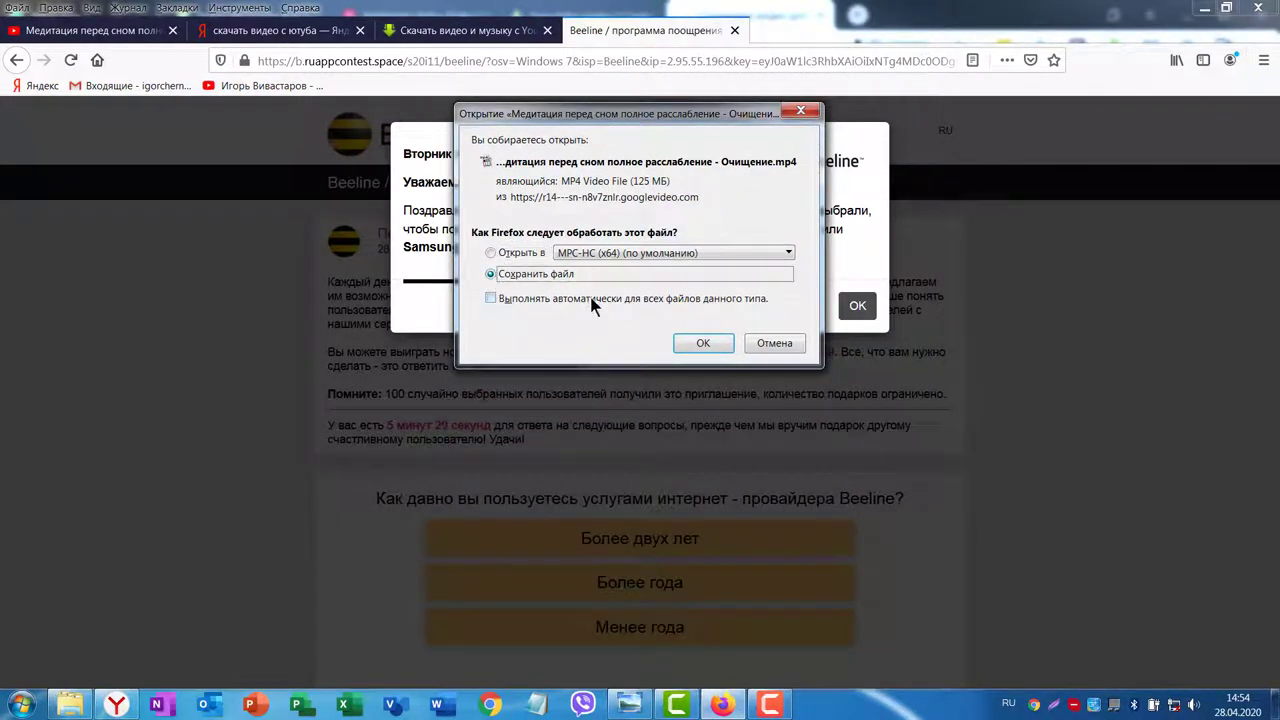
click(703, 344)
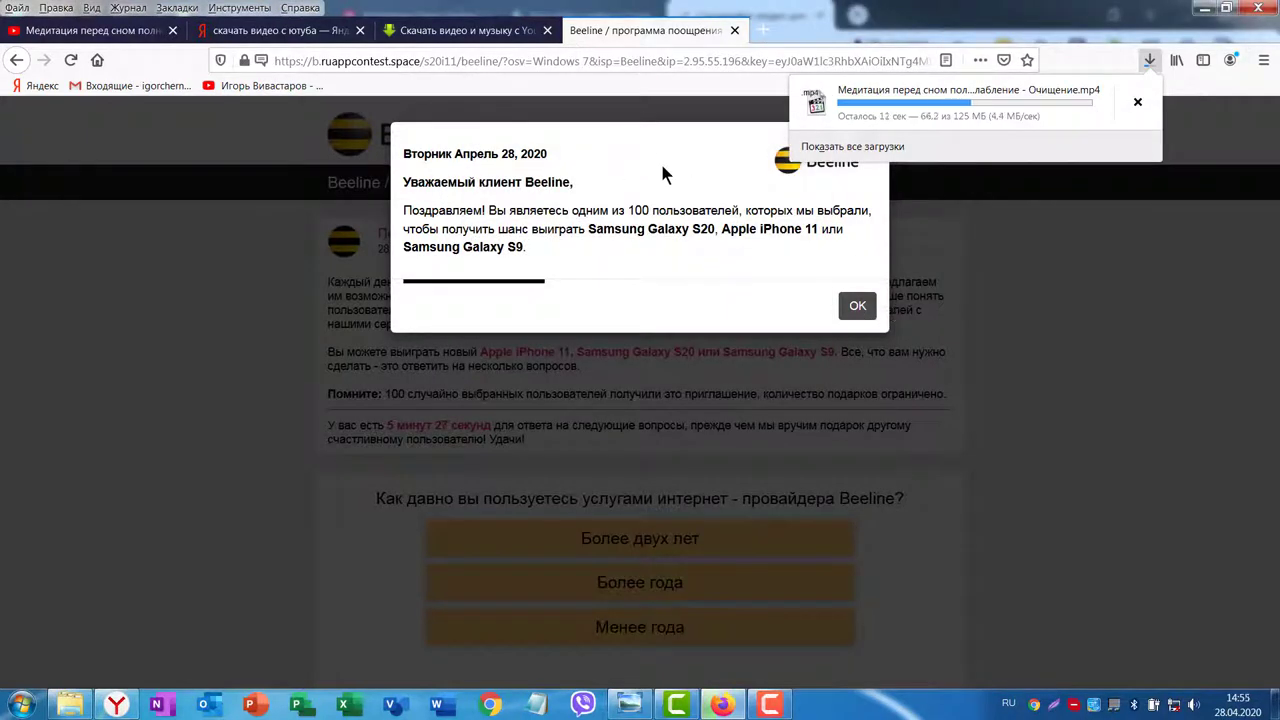
Leave the Beeline advertising page and show the downloaded meditation video in the Downloads folder
drag(403, 182, 548, 183)
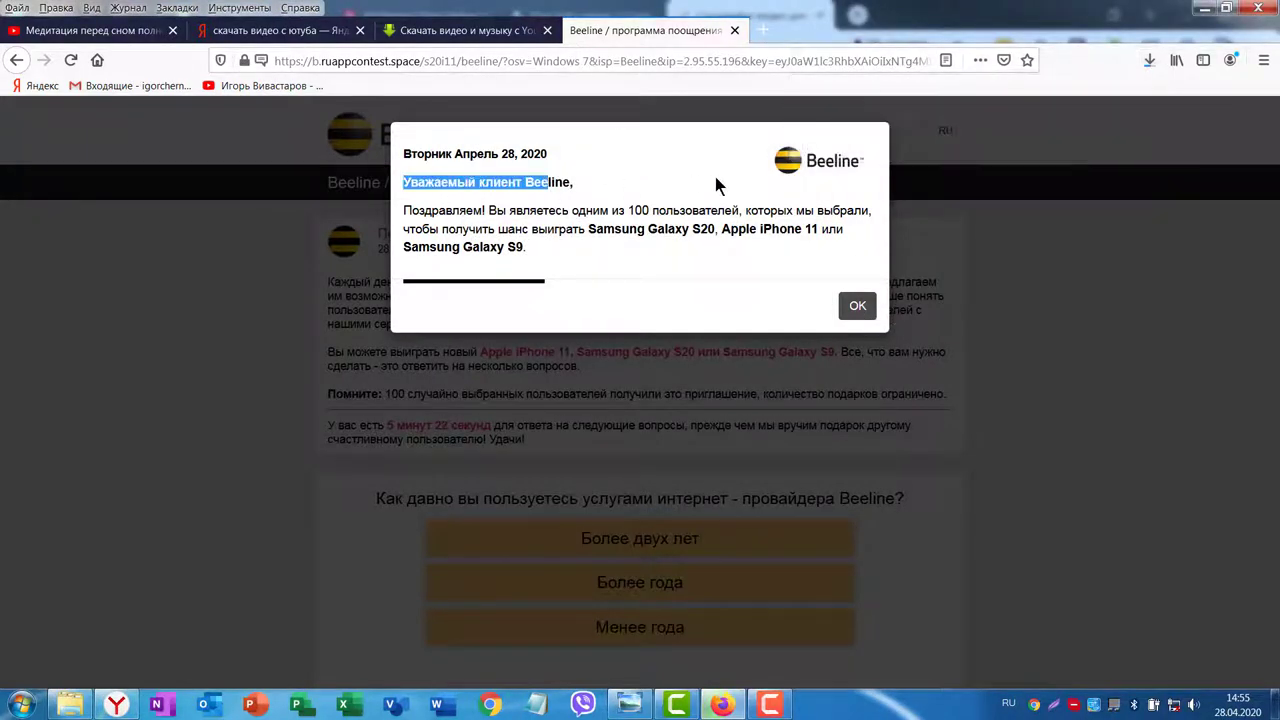
click(857, 308)
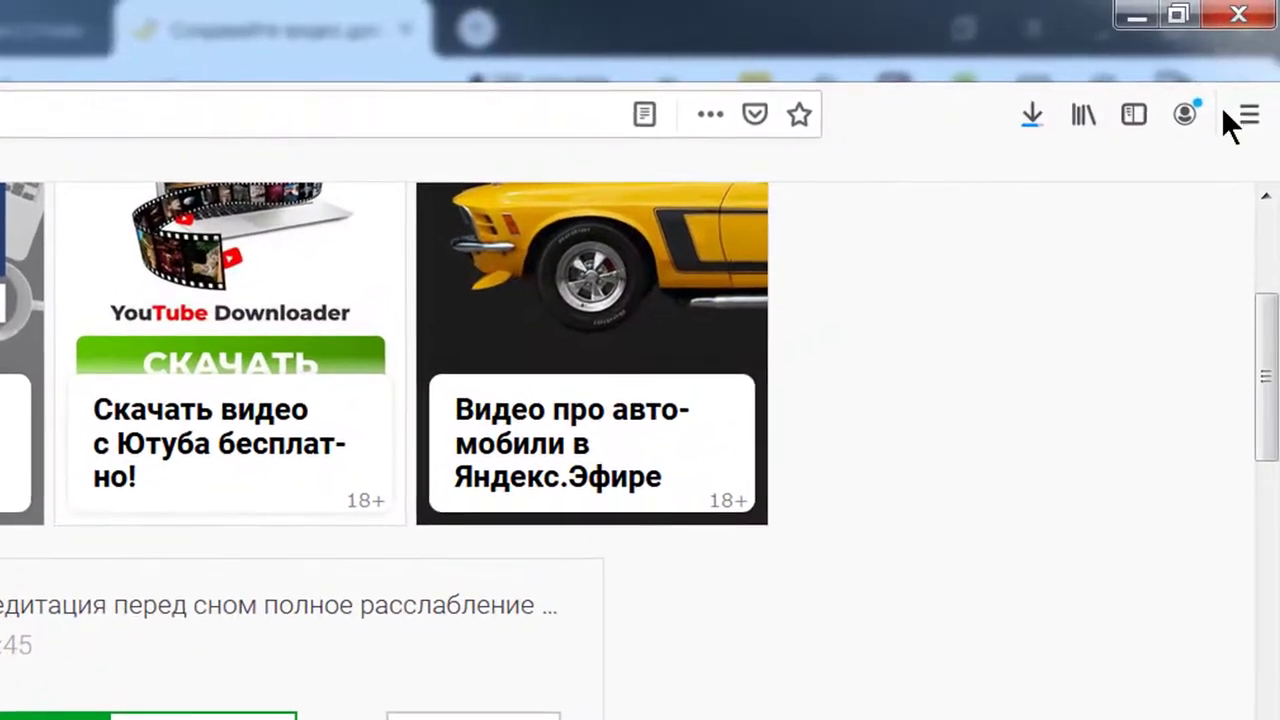
click(1149, 60)
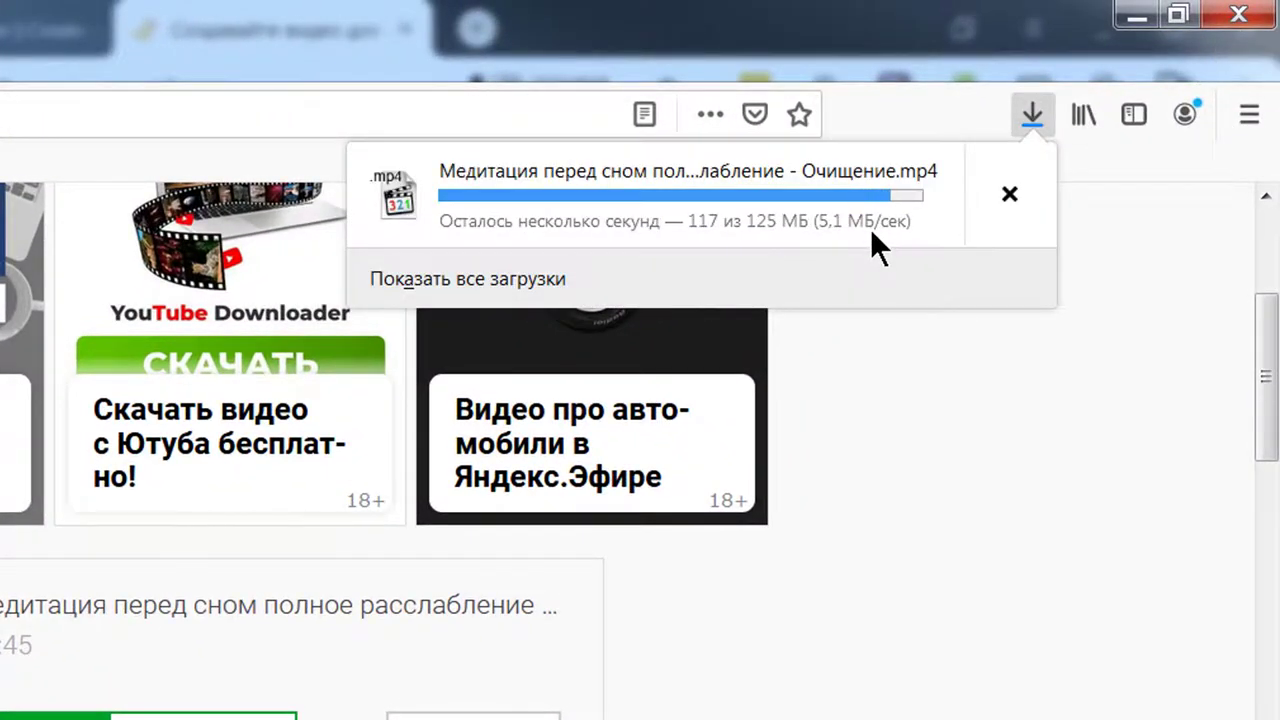
click(1010, 193)
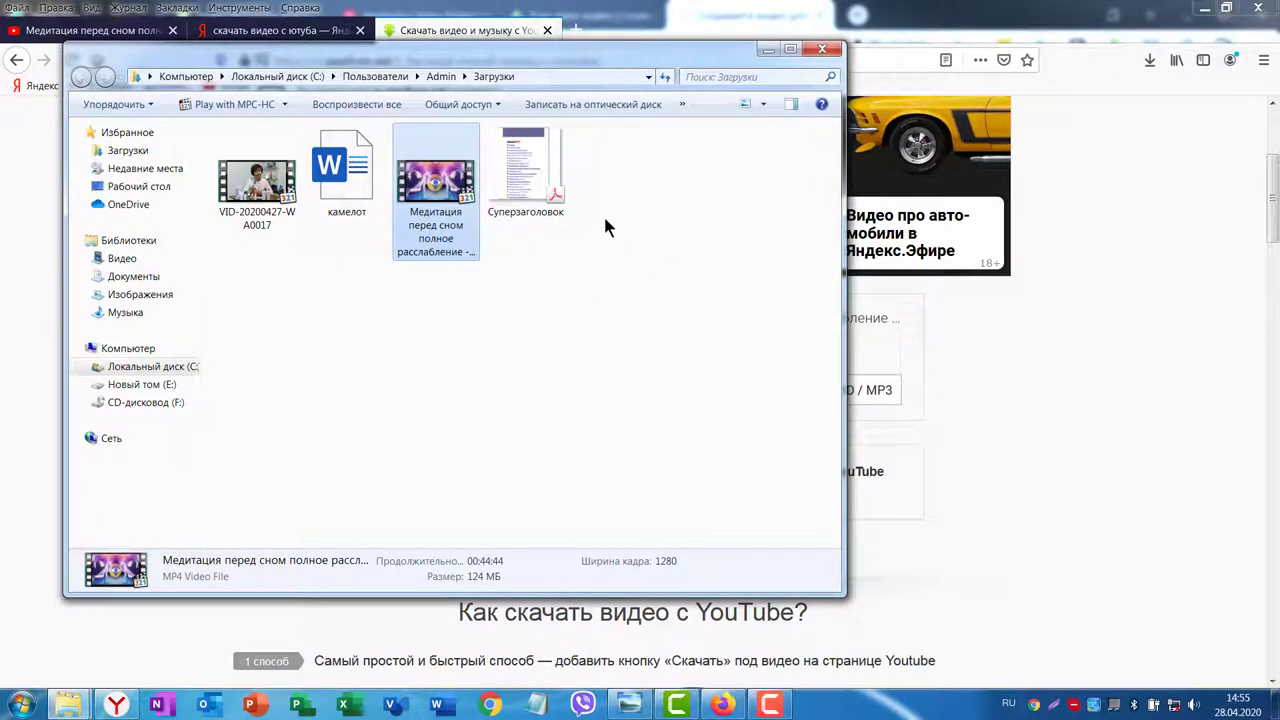
click(585, 249)
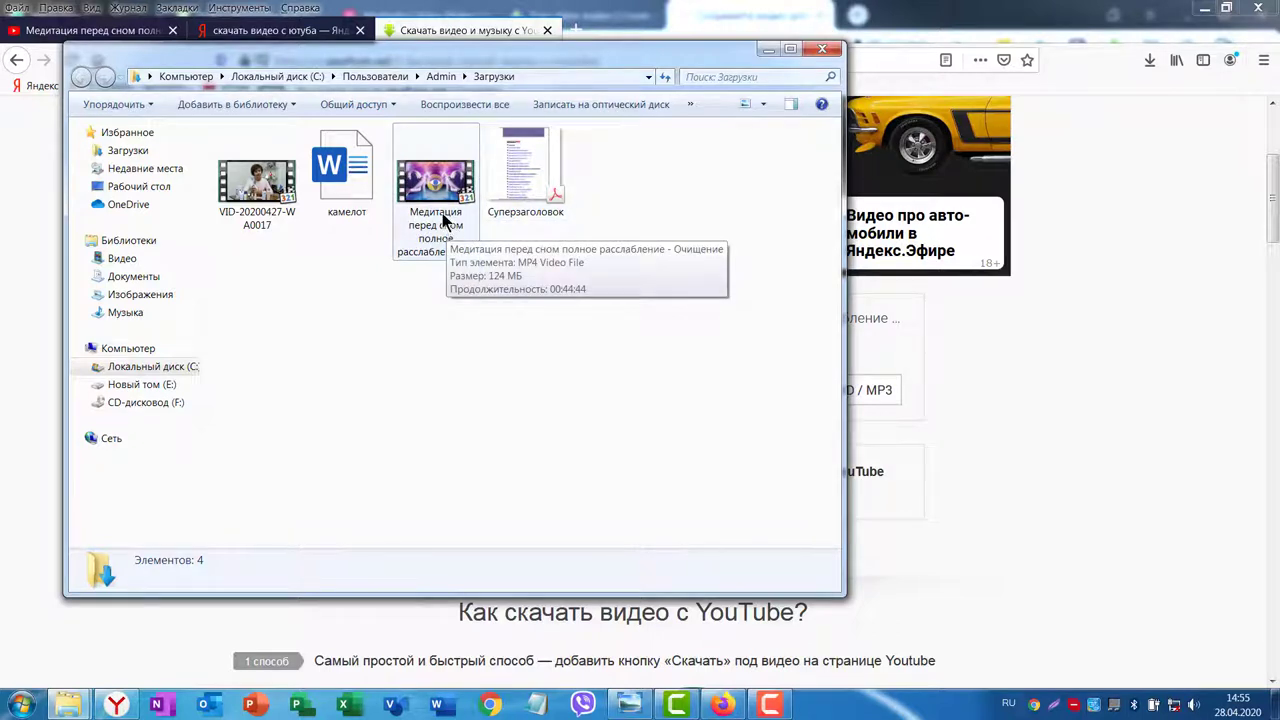
Rename VID-20200427-WA0017 with a name beginning "Как пользоваться ультрозвуковым массажором в домашних"
drag(512, 56, 673, 63)
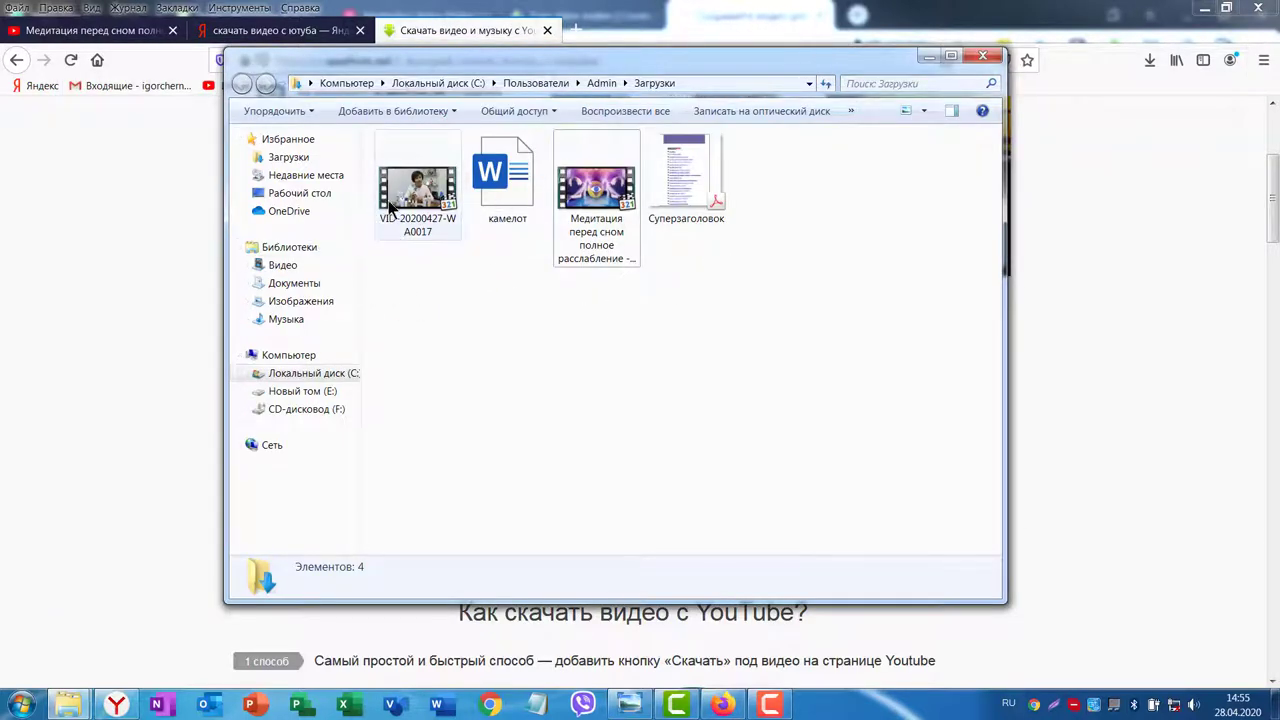
click(420, 208)
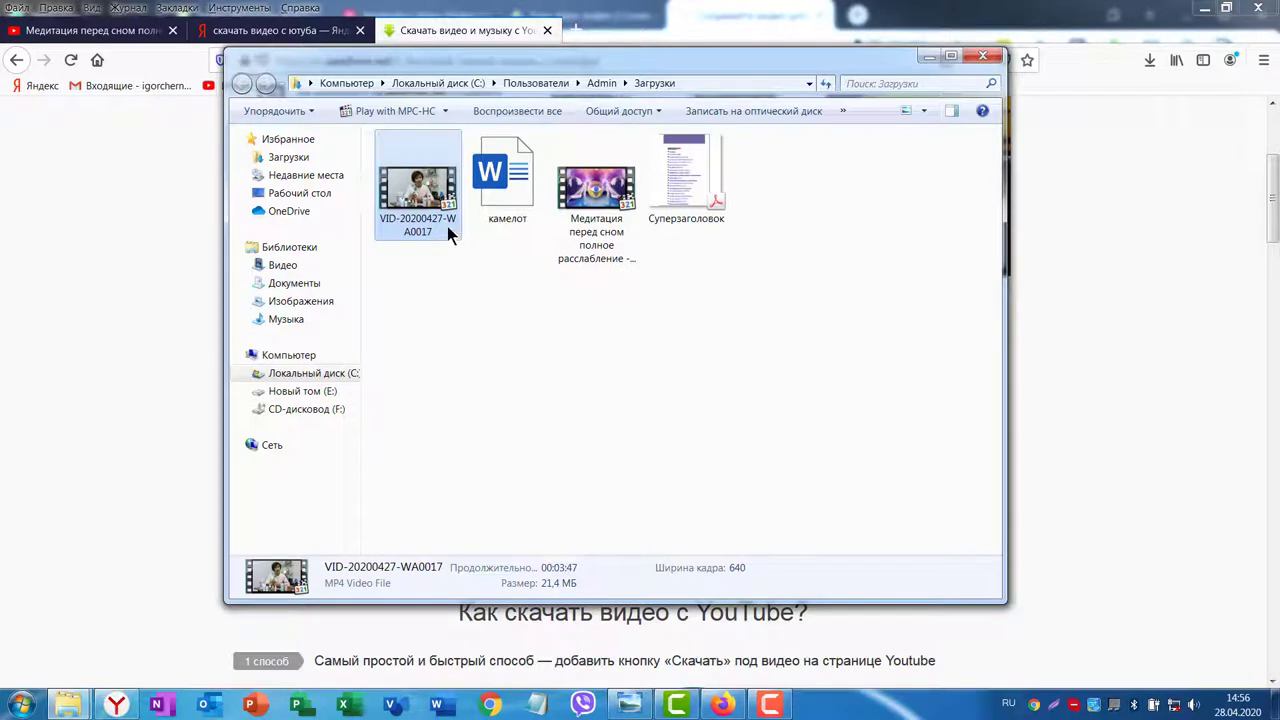
right_click(417, 191)
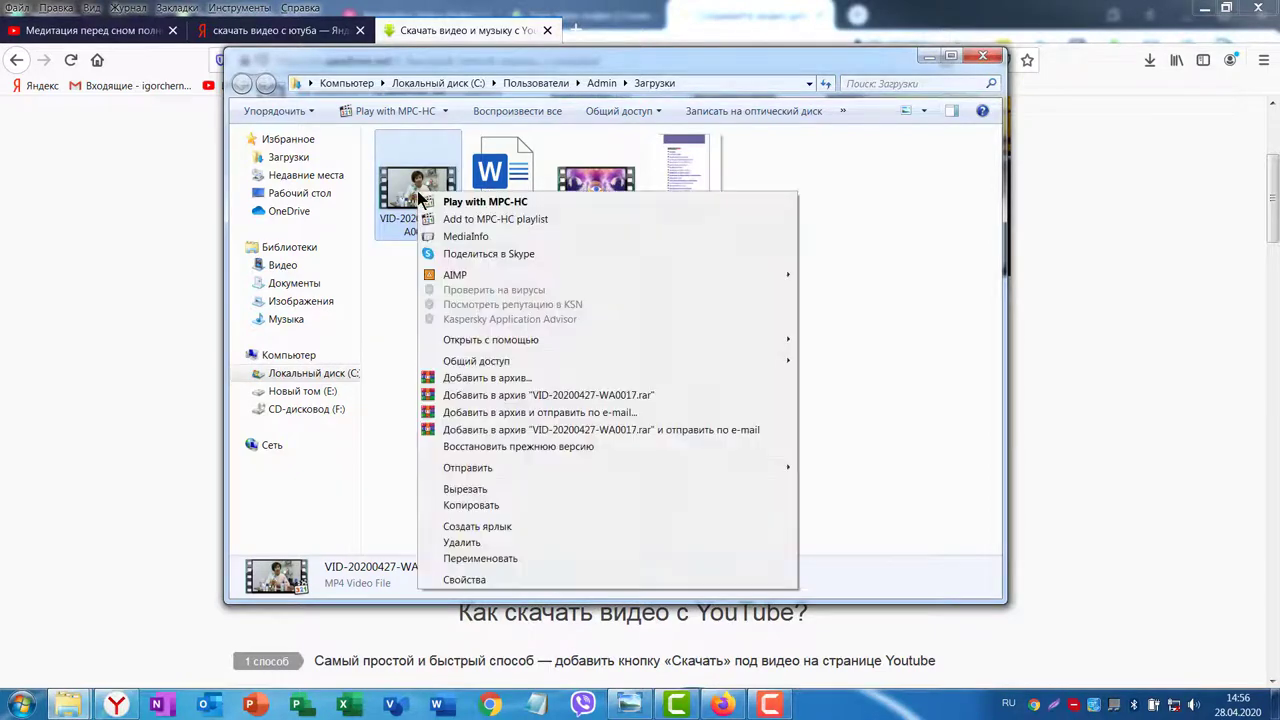
click(461, 562)
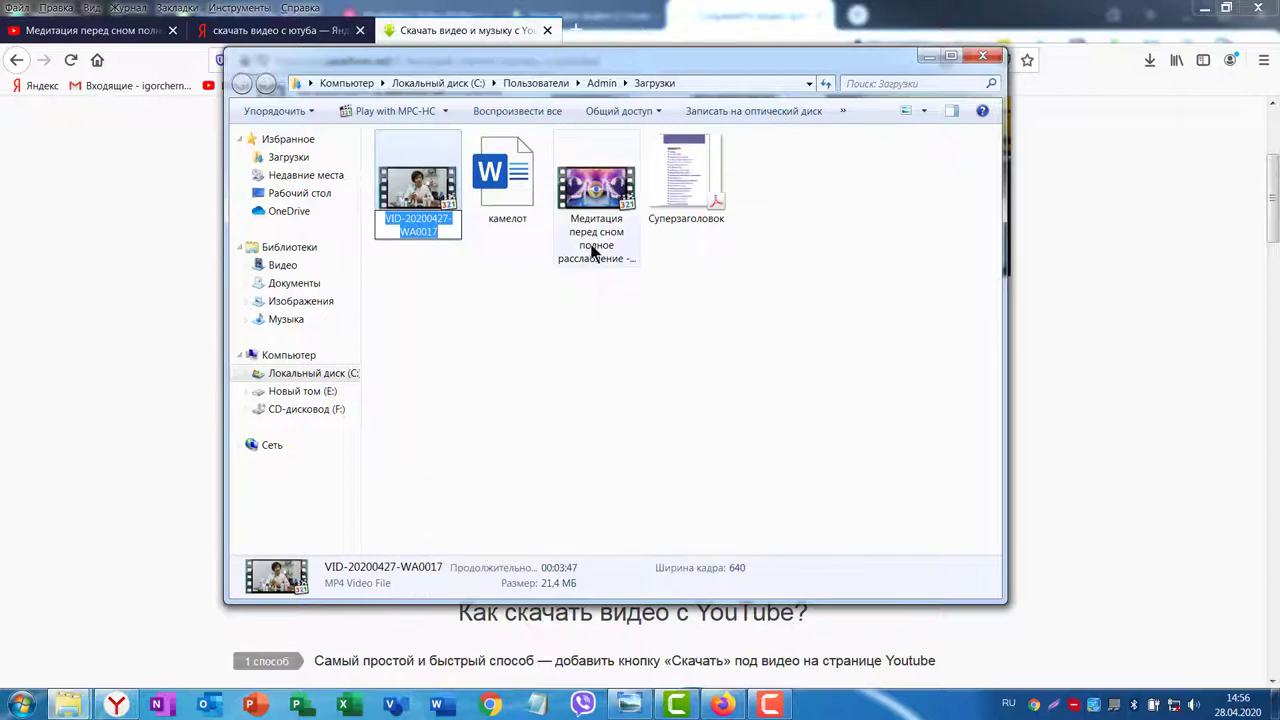
text(Как пол)
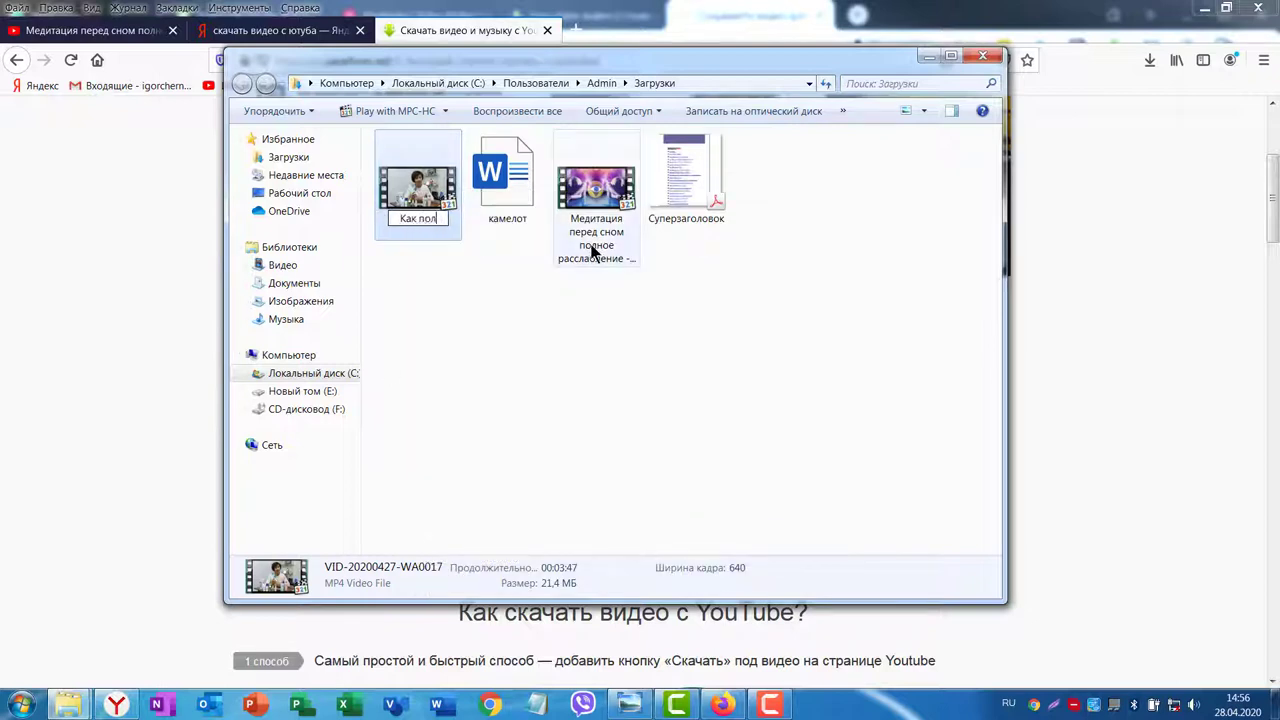
text(ьзоваться ультрозвуковым массажором в)
key(Return)
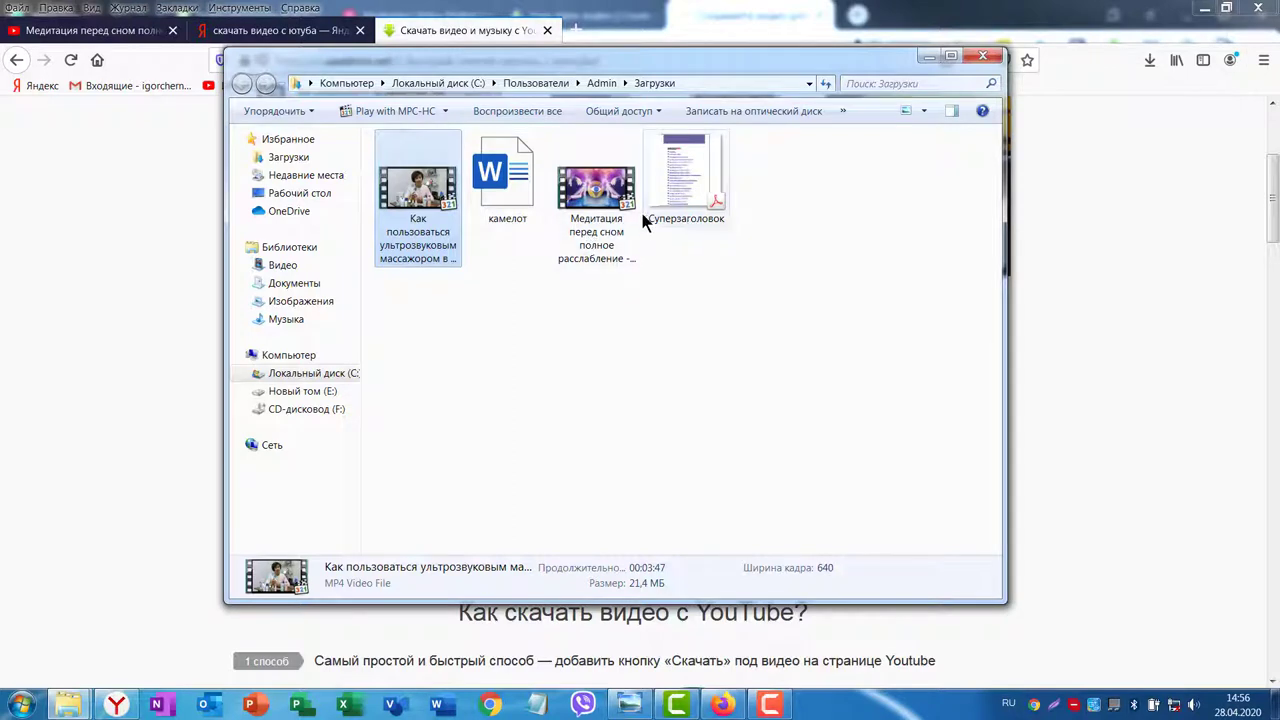
Rename the meditation video with a name beginning "Как правильно метировать перед сном, для полного расслабл"
click(598, 190)
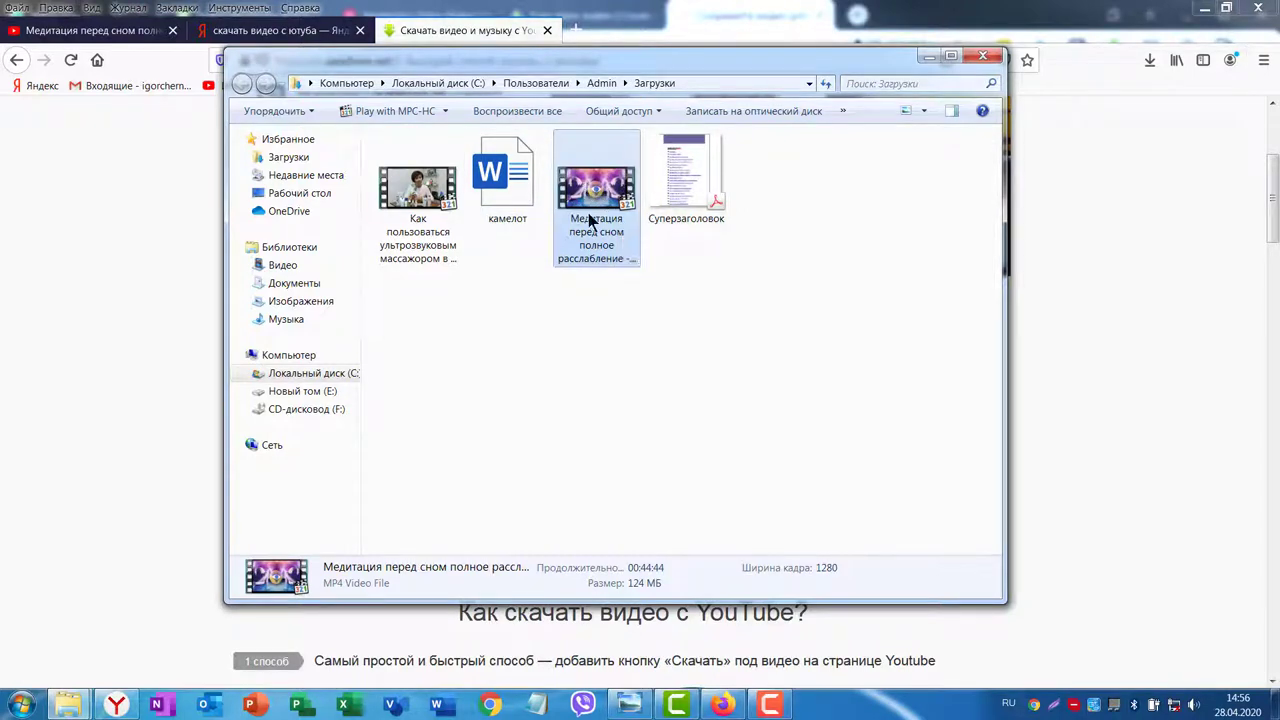
key(F2)
text(Как правильно метировать перед сном, для полного расслабл)
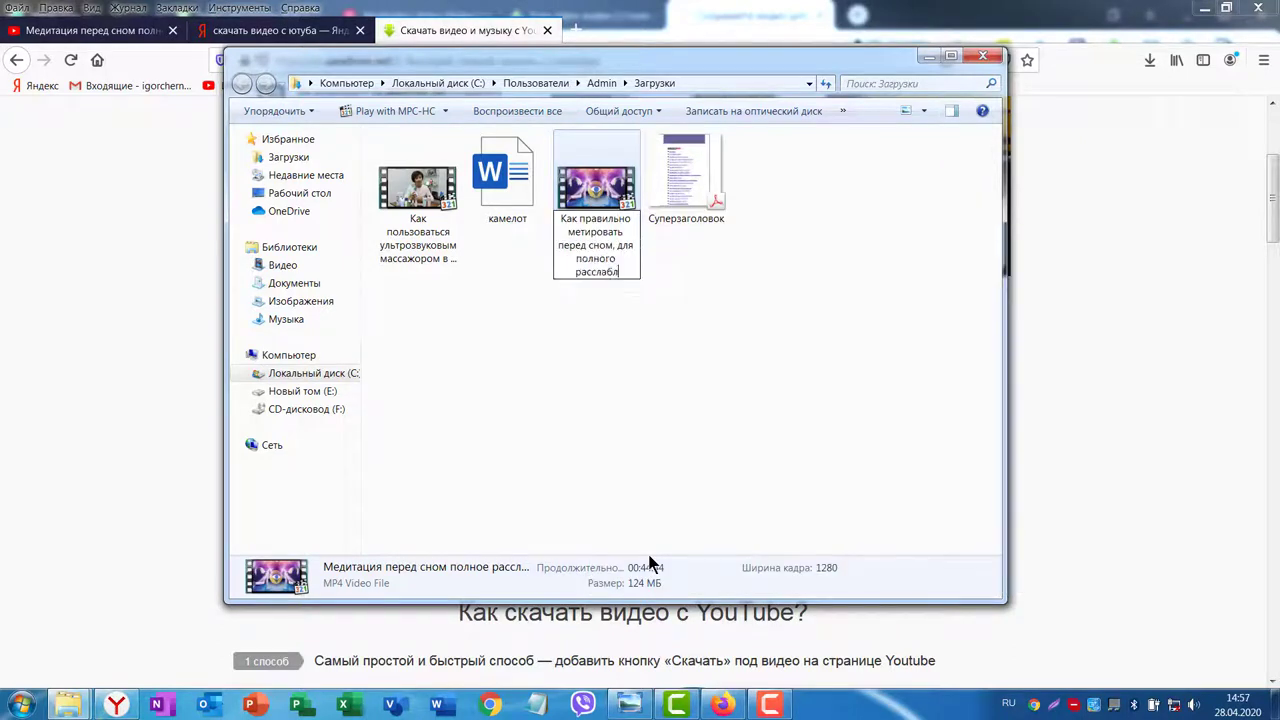
key(Return)
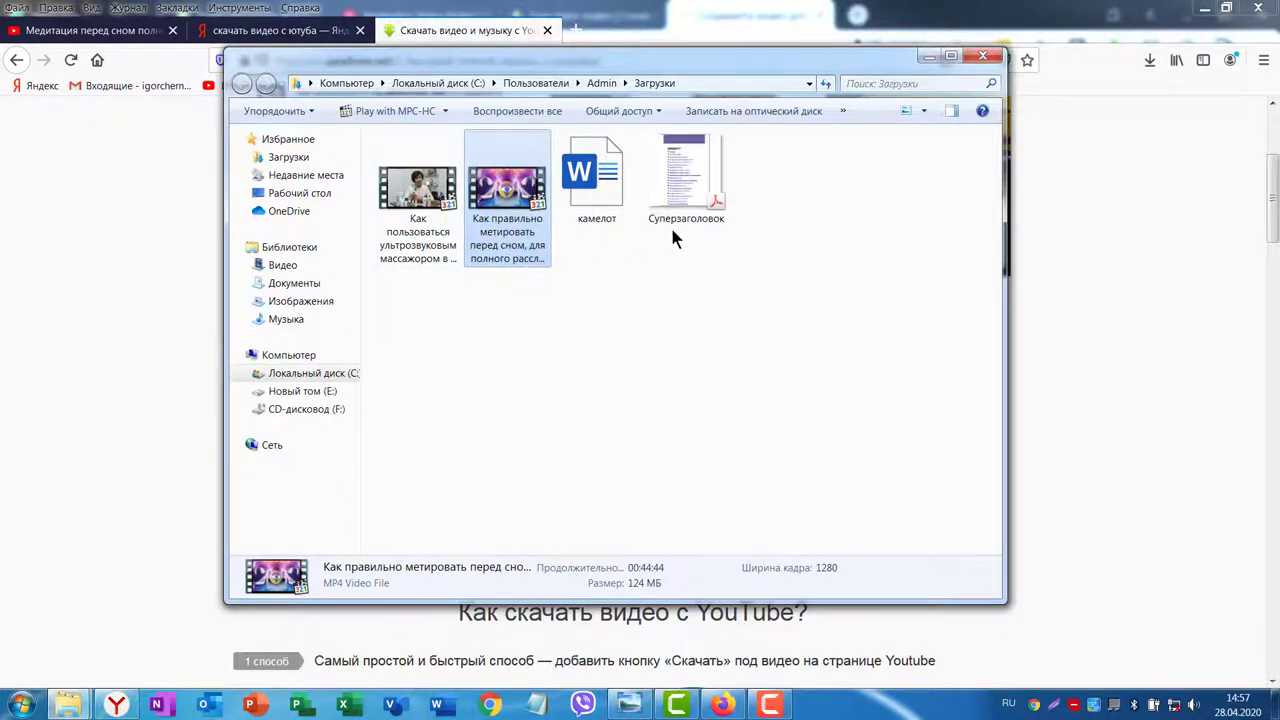
Shrink the Downloads folder window and look over the two renamed video files
drag(1005, 601, 986, 388)
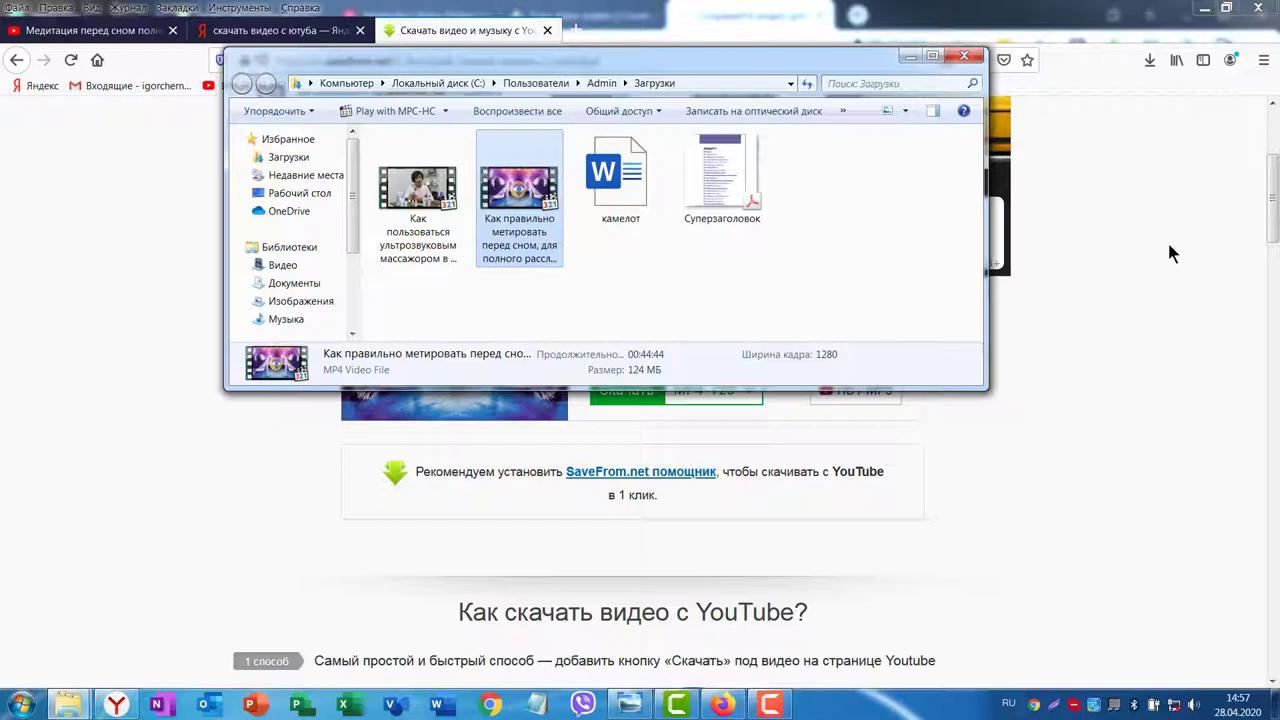
click(418, 200)
click(514, 192)
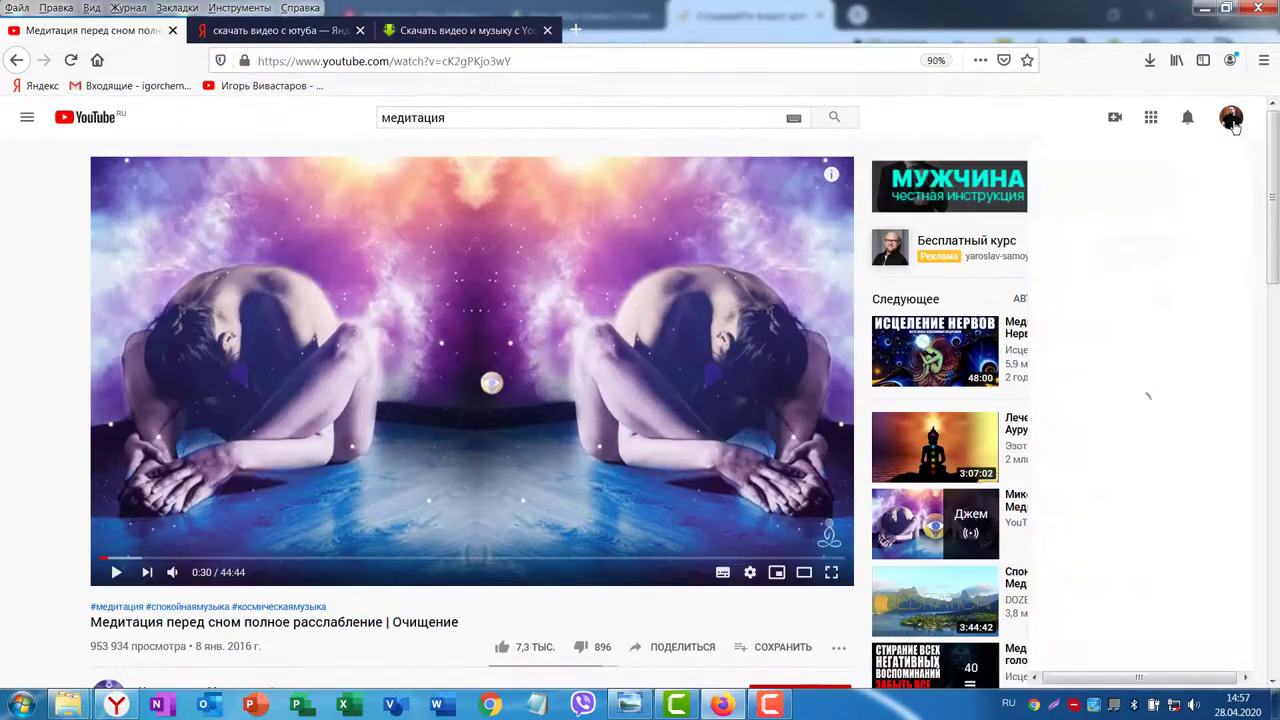
Return to YouTube, open the account's own channel and start adding a new video
click(1231, 117)
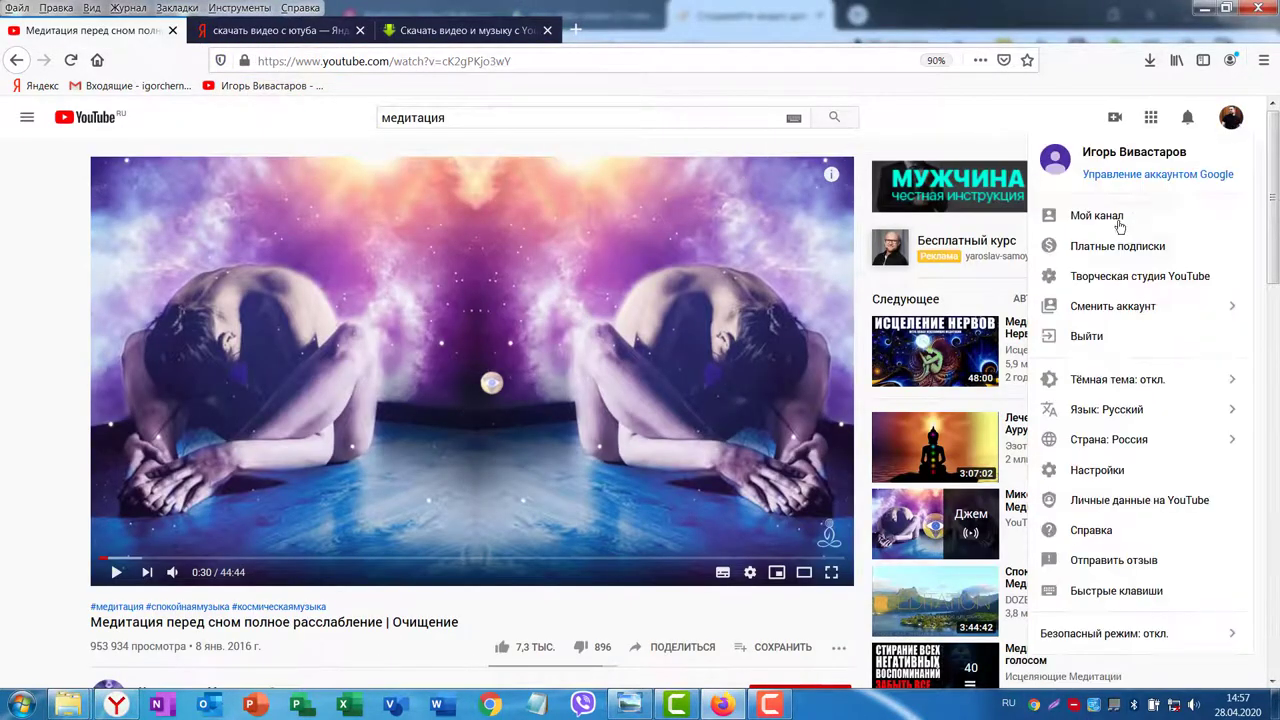
click(1090, 218)
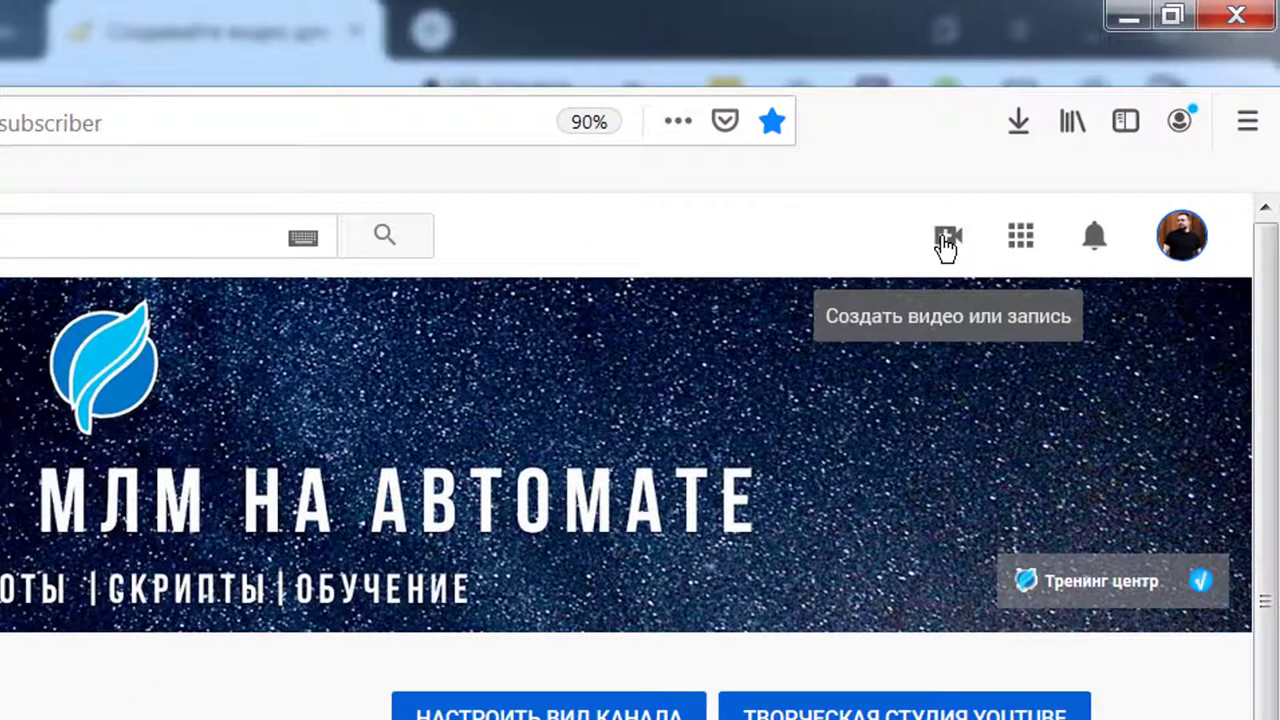
click(946, 243)
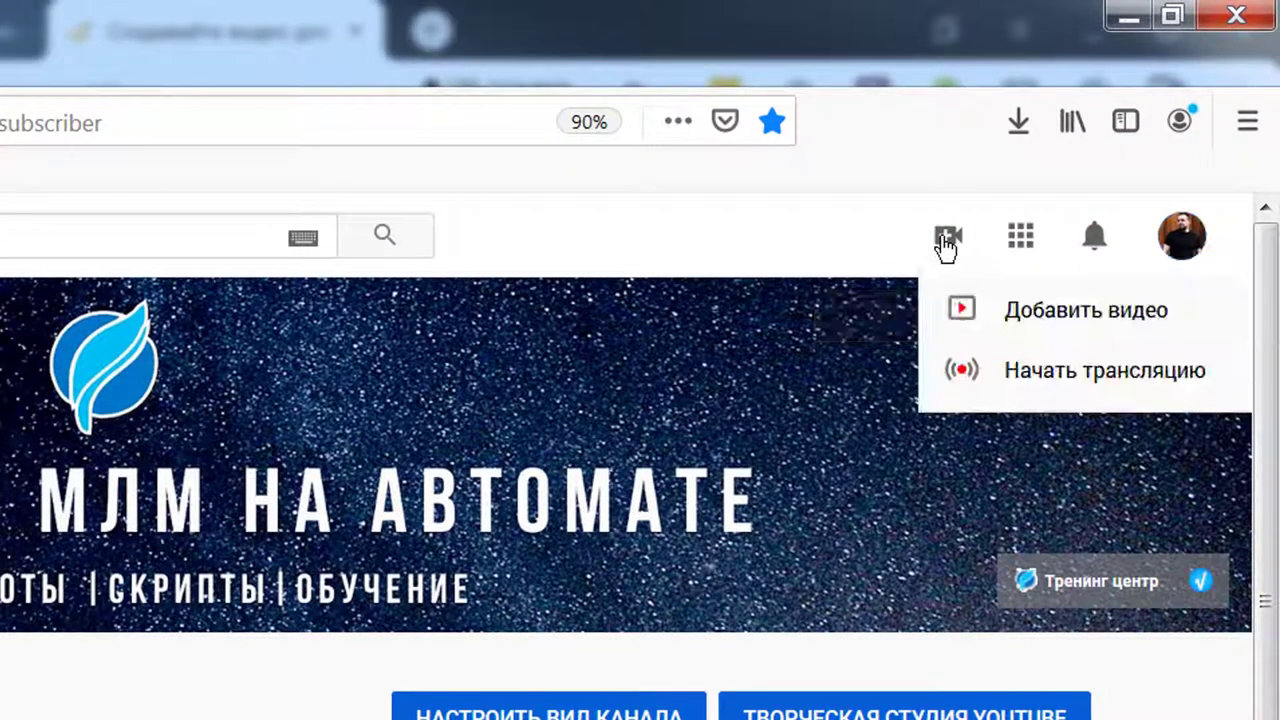
click(1038, 320)
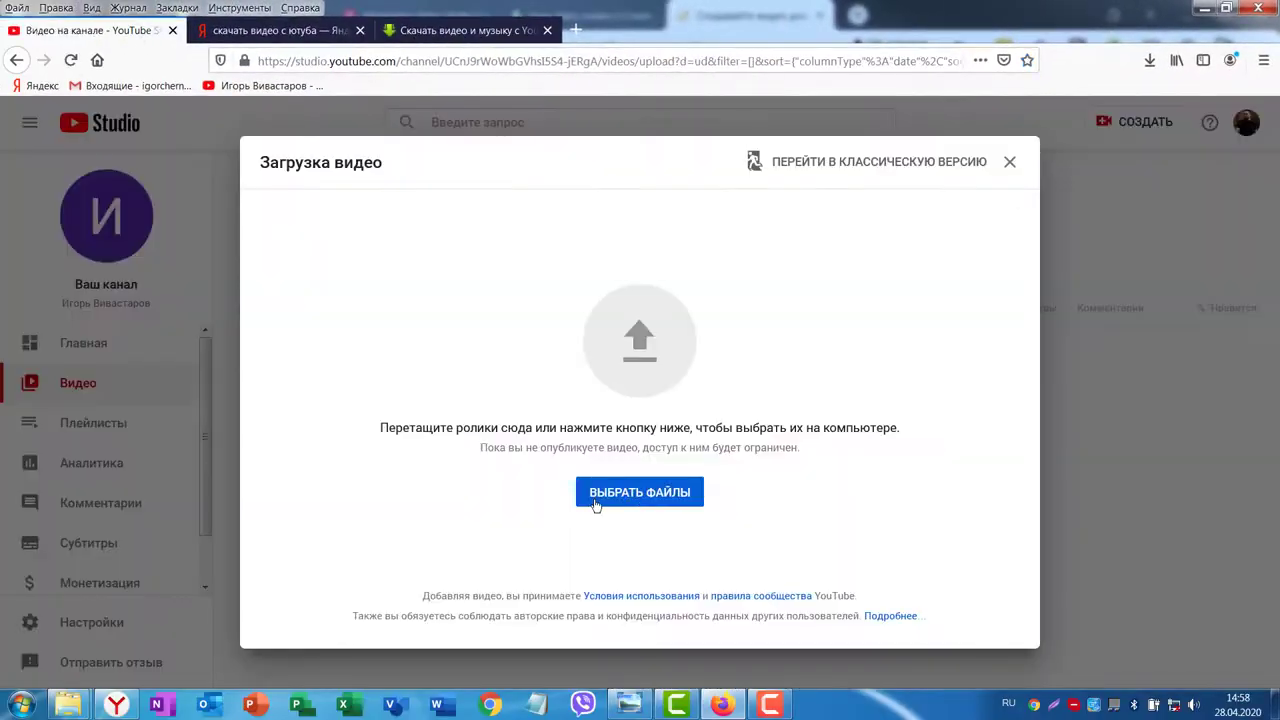
Upload the video file beginning "Как пользоваться ультрозвуковым массажором в домашних" from the Загрузки folder
click(595, 504)
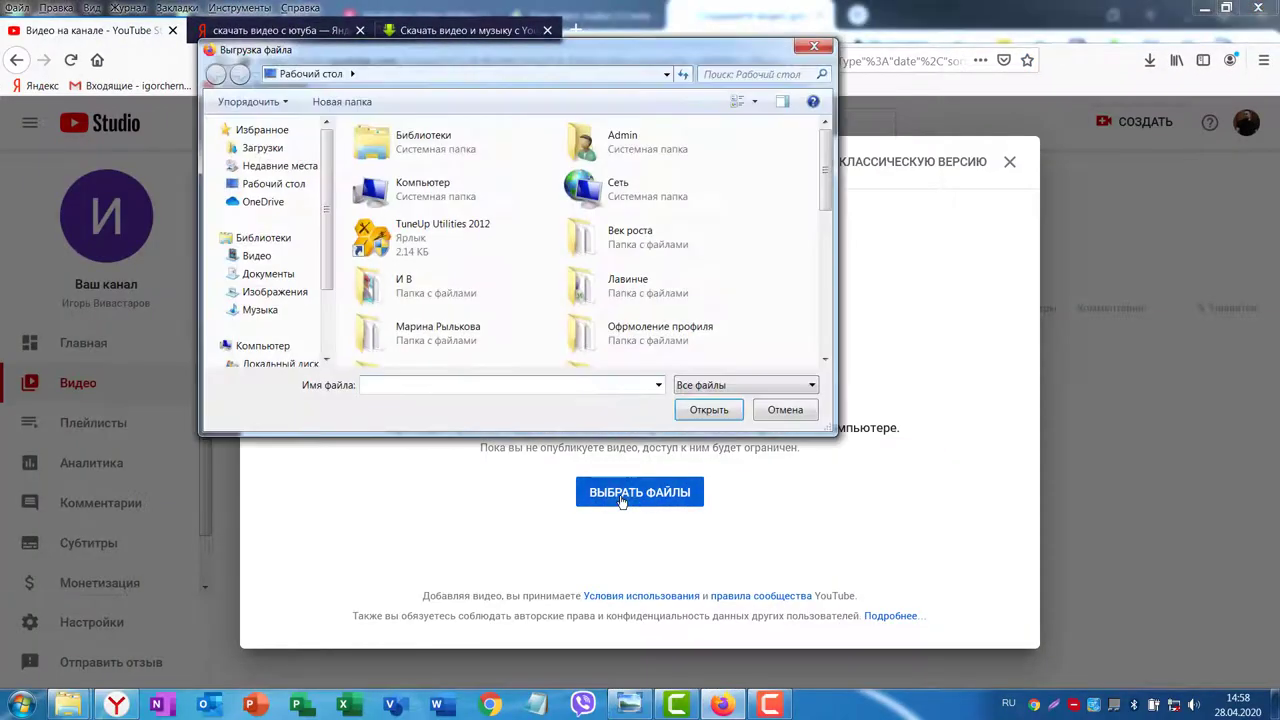
click(262, 147)
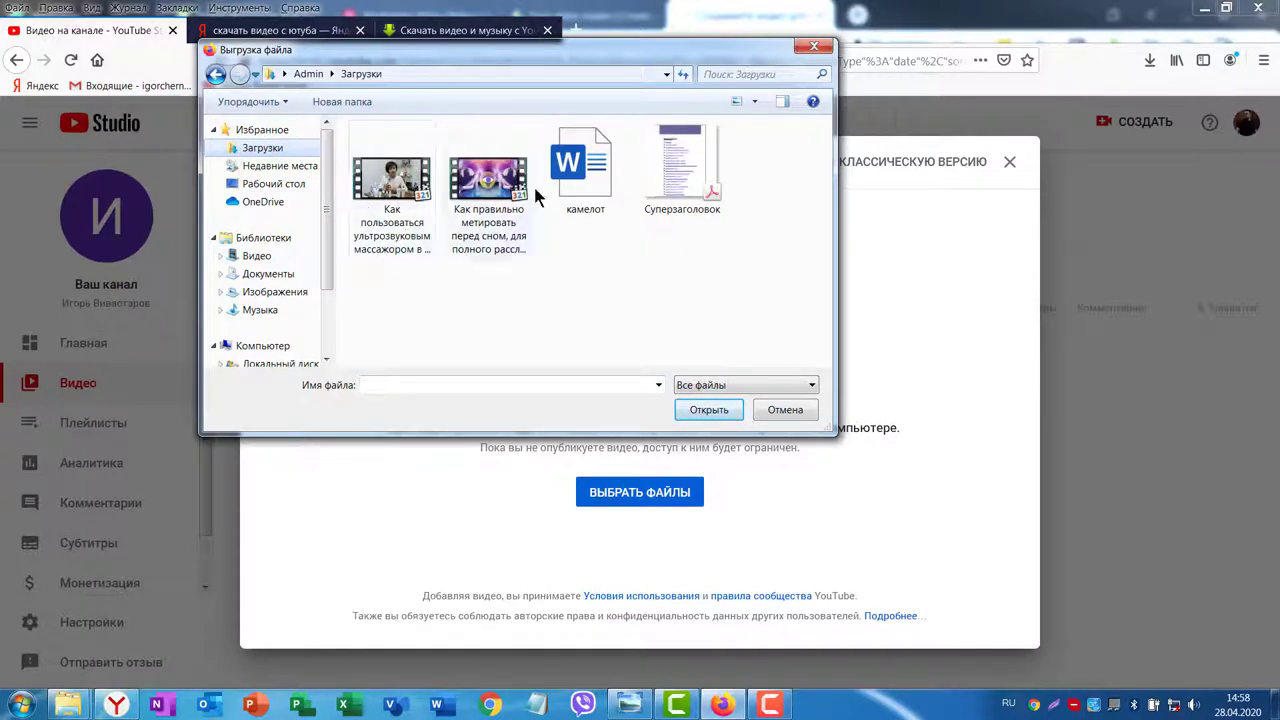
click(392, 182)
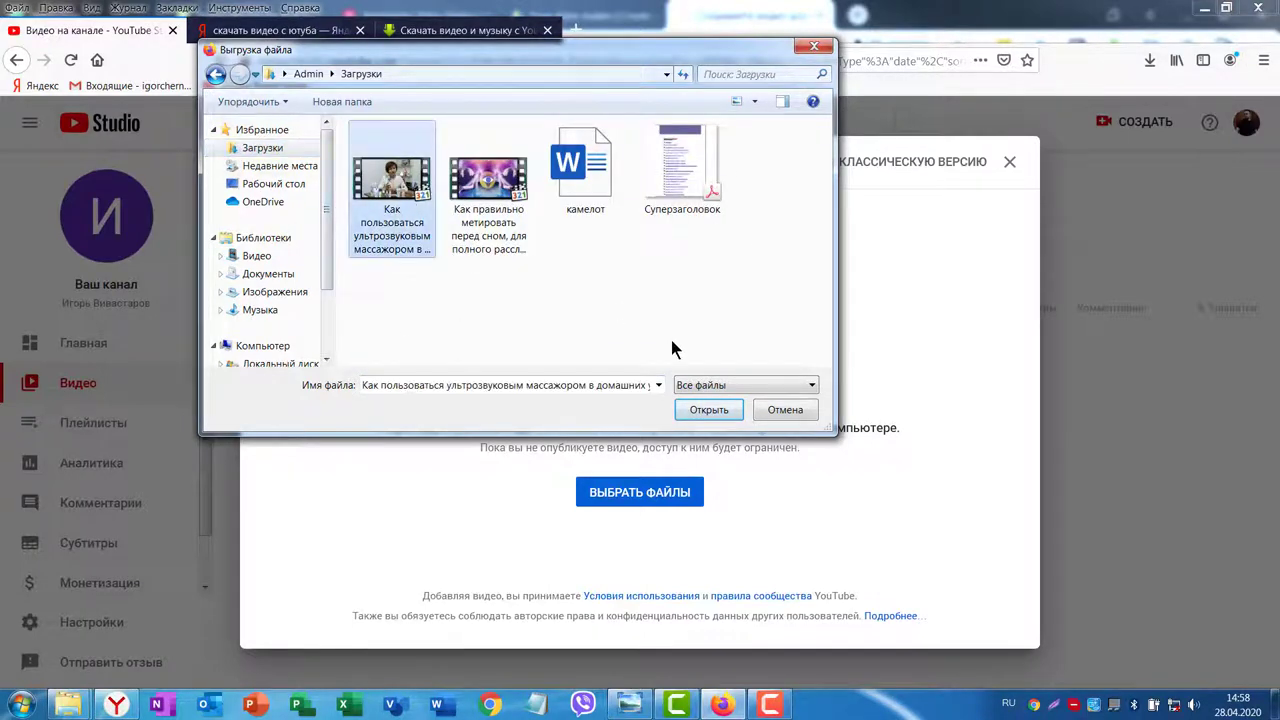
click(697, 409)
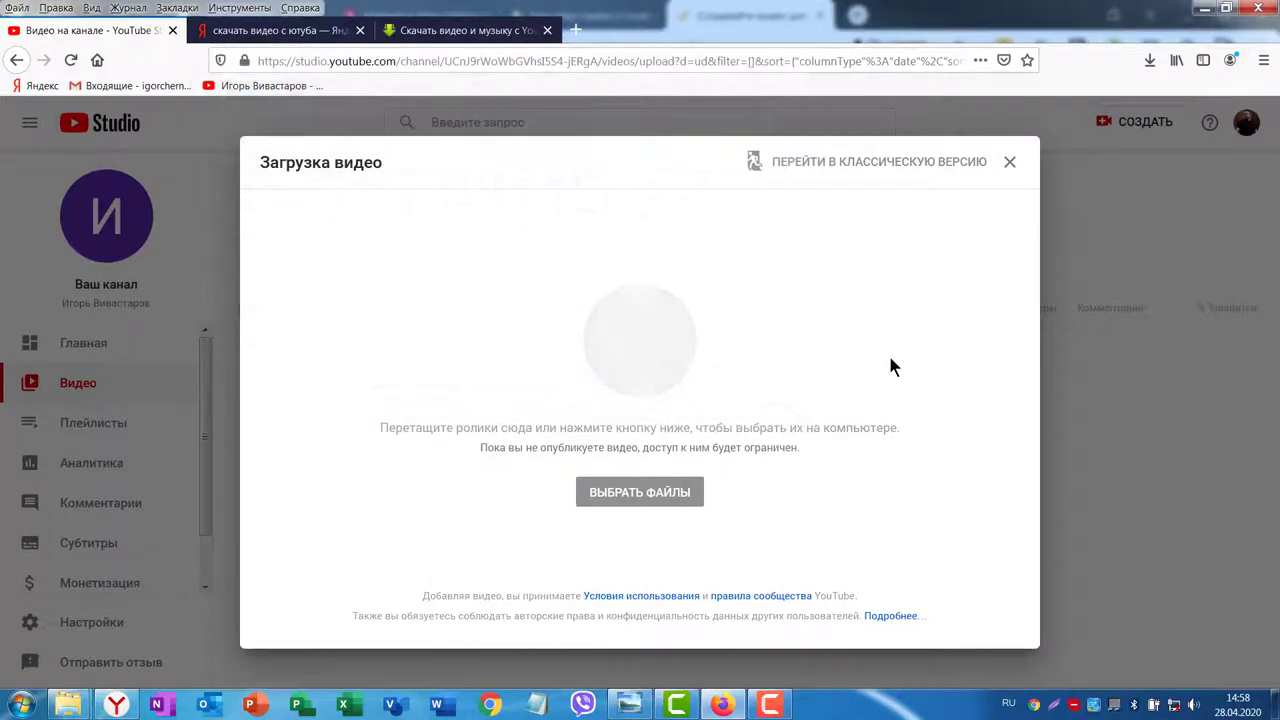
Correct the two misspelled words in the video title to "ультразвуковым" and "массажером" using the spelling suggestions
click(481, 323)
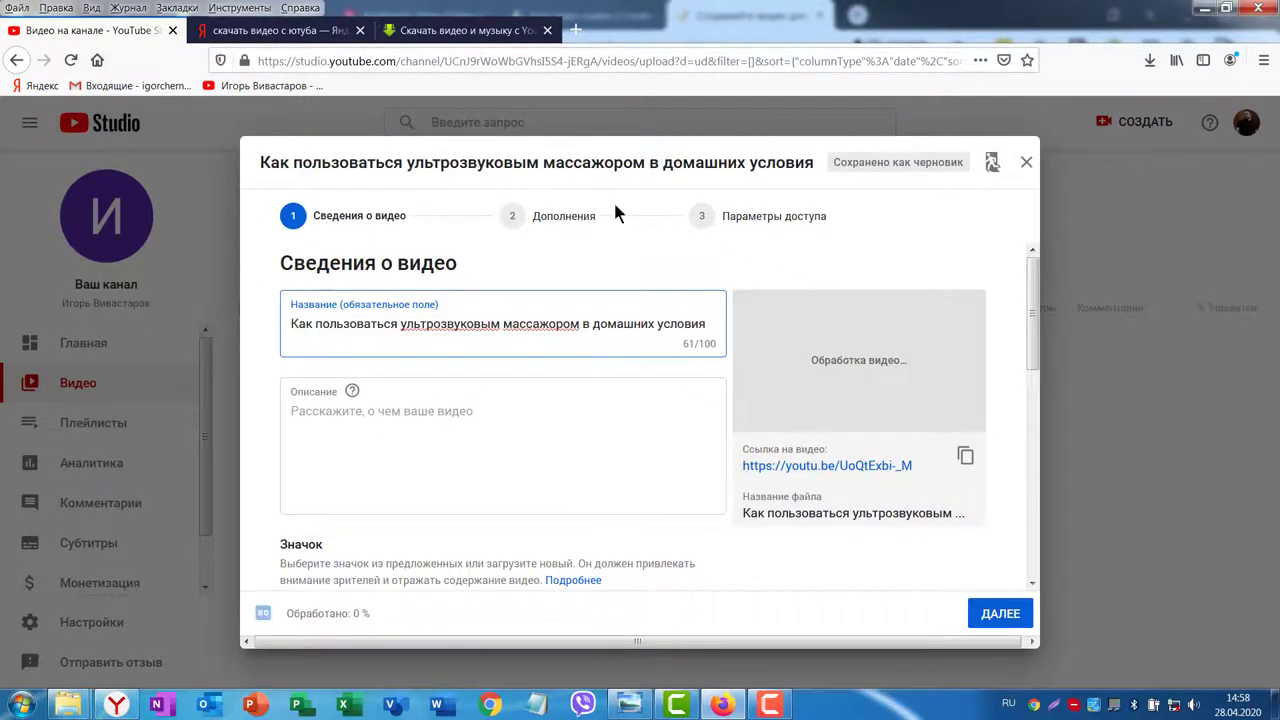
right_click(440, 323)
click(486, 347)
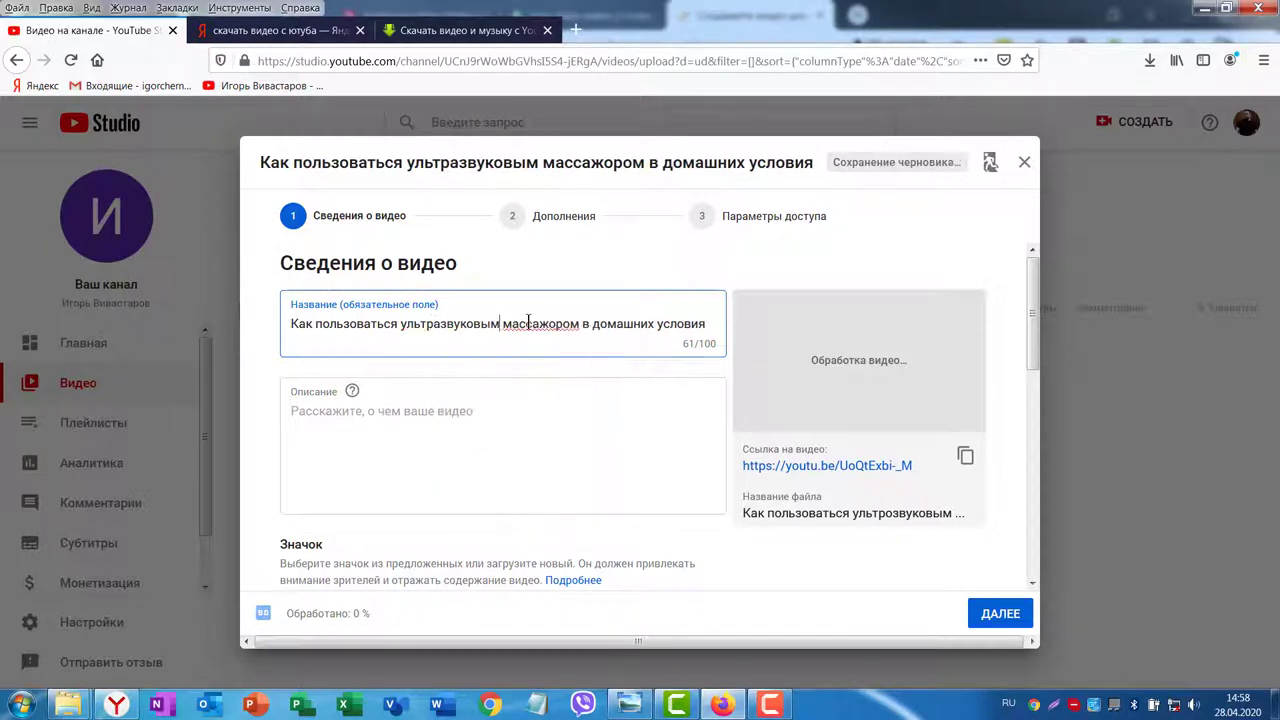
right_click(528, 322)
click(566, 356)
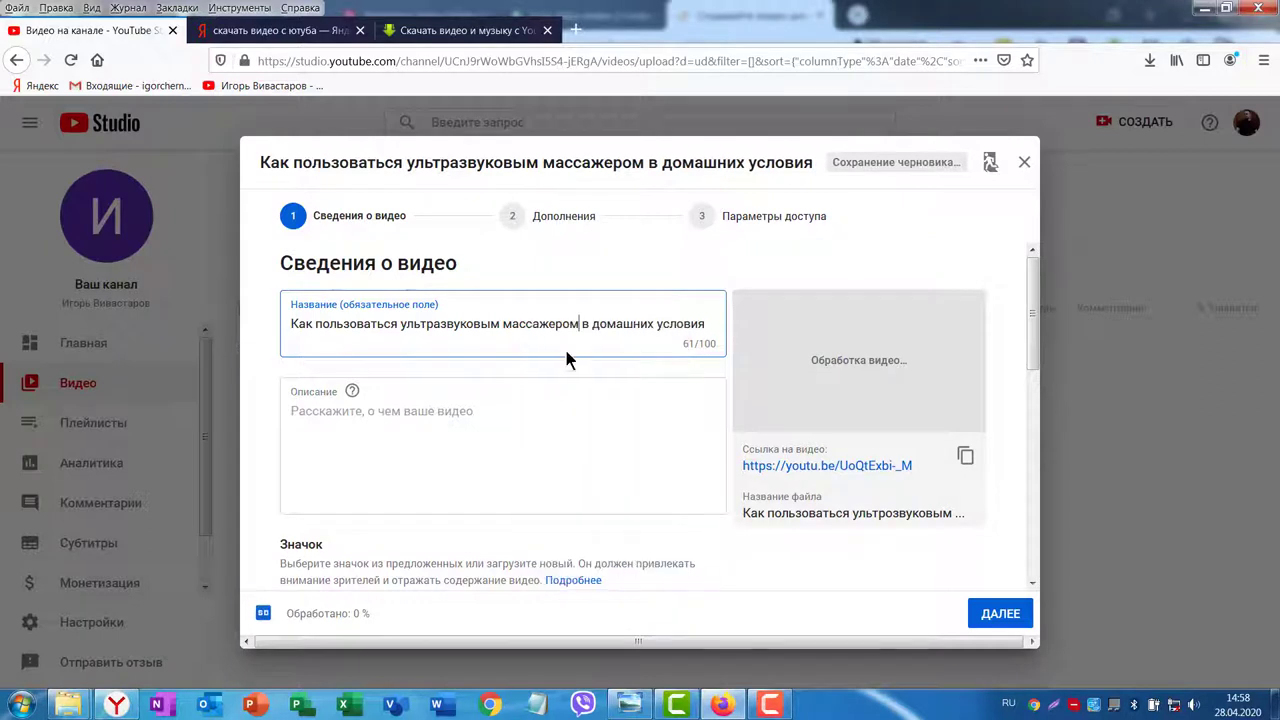
Copy the meeting timing list, 00:32 through 28:45, from the vekrosta.ru lesson in Yandex Browser into the video description
click(308, 418)
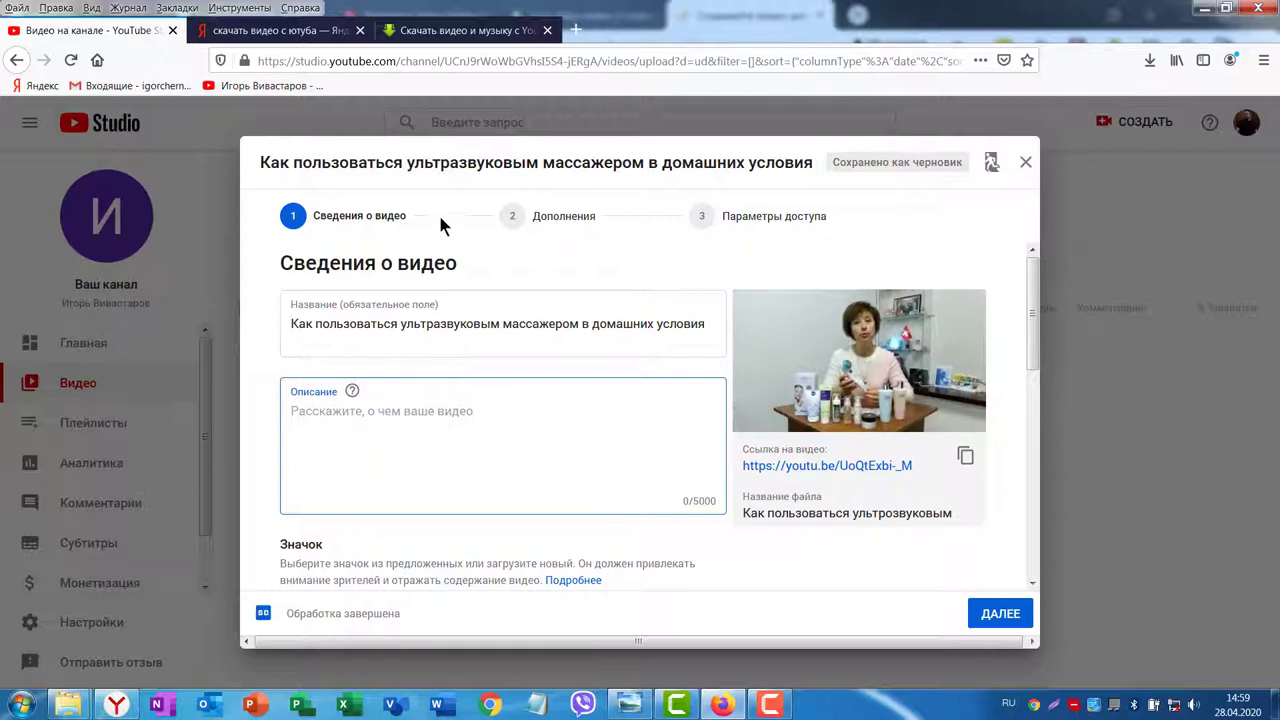
key(alt+Tab)
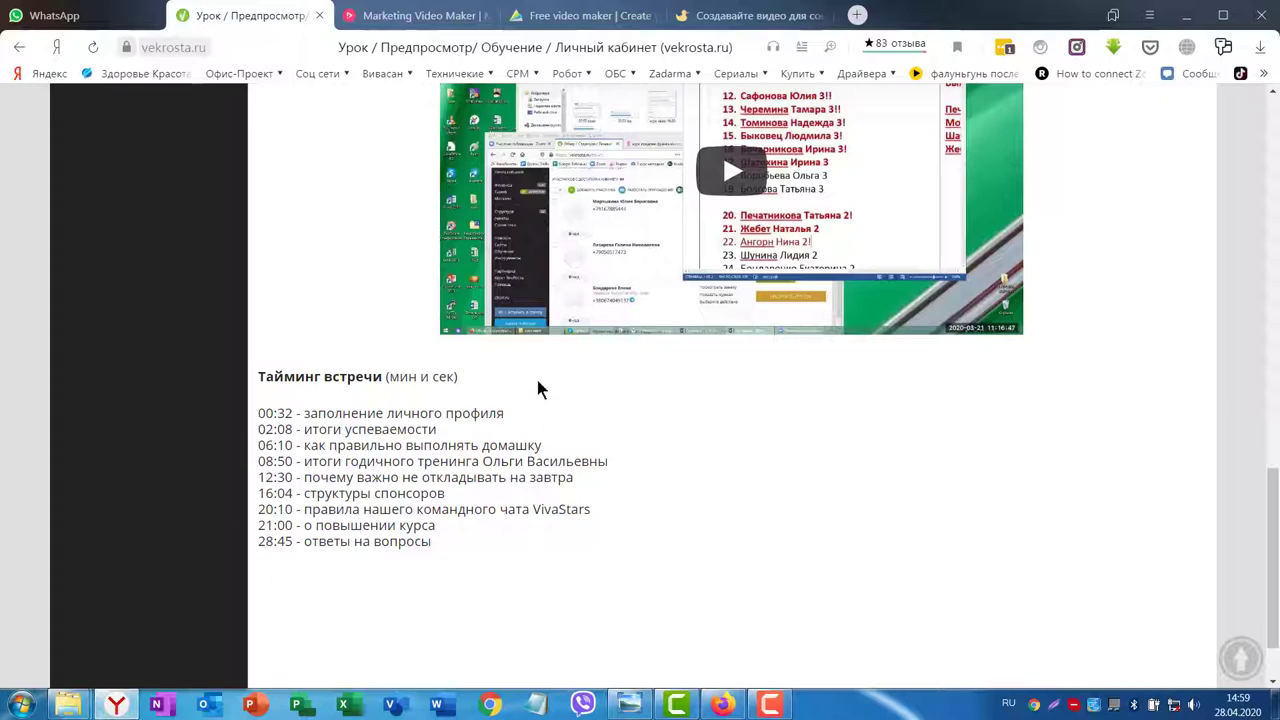
drag(440, 552, 256, 412)
key(ctrl+c)
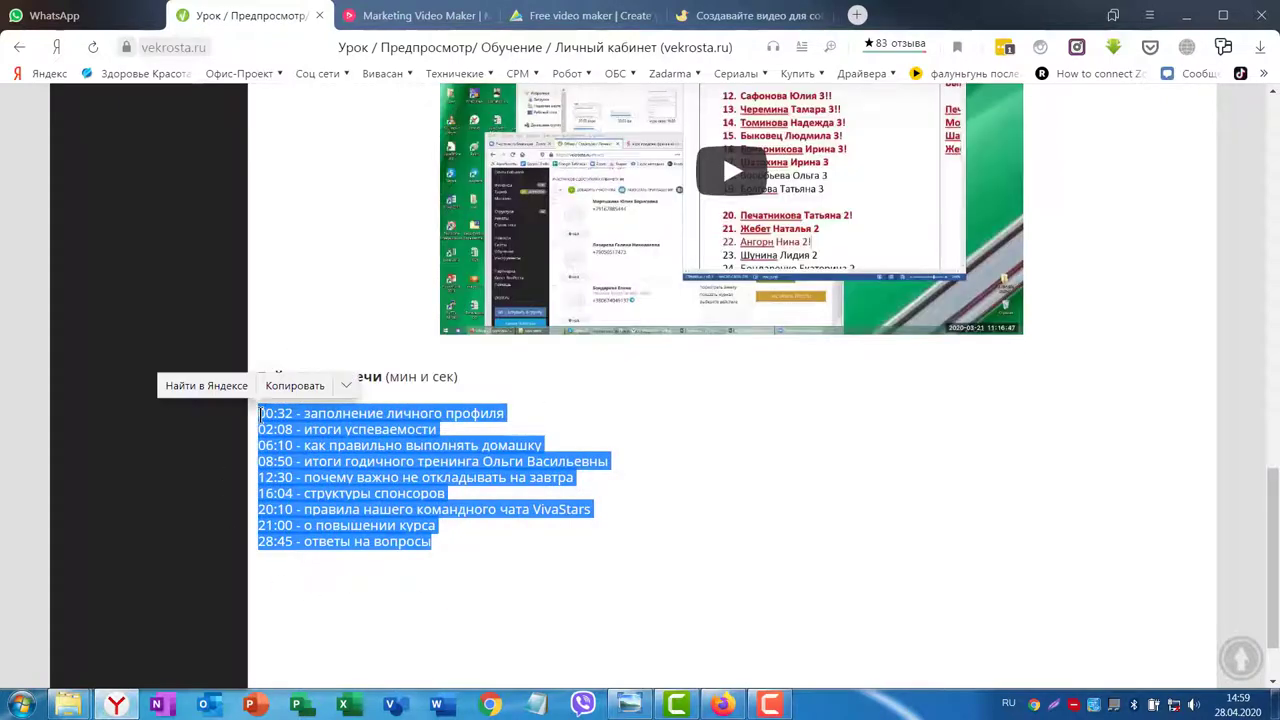
key(alt+Tab)
right_click(302, 414)
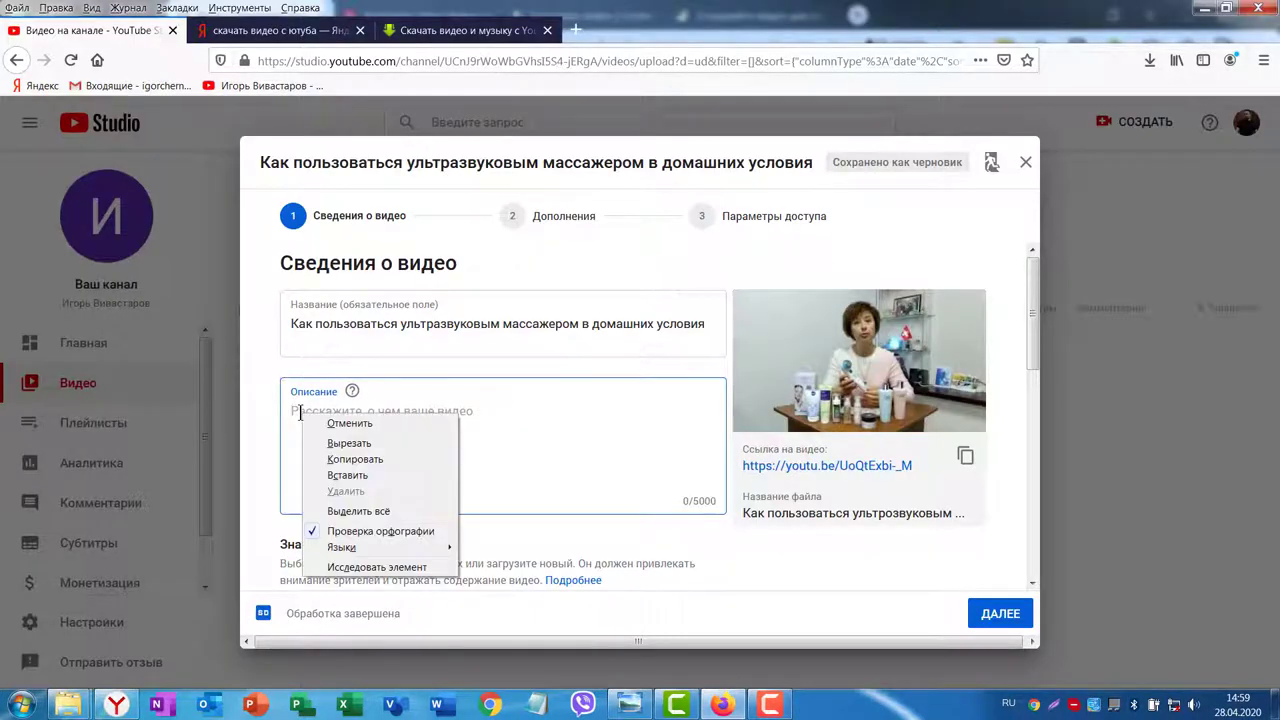
click(345, 476)
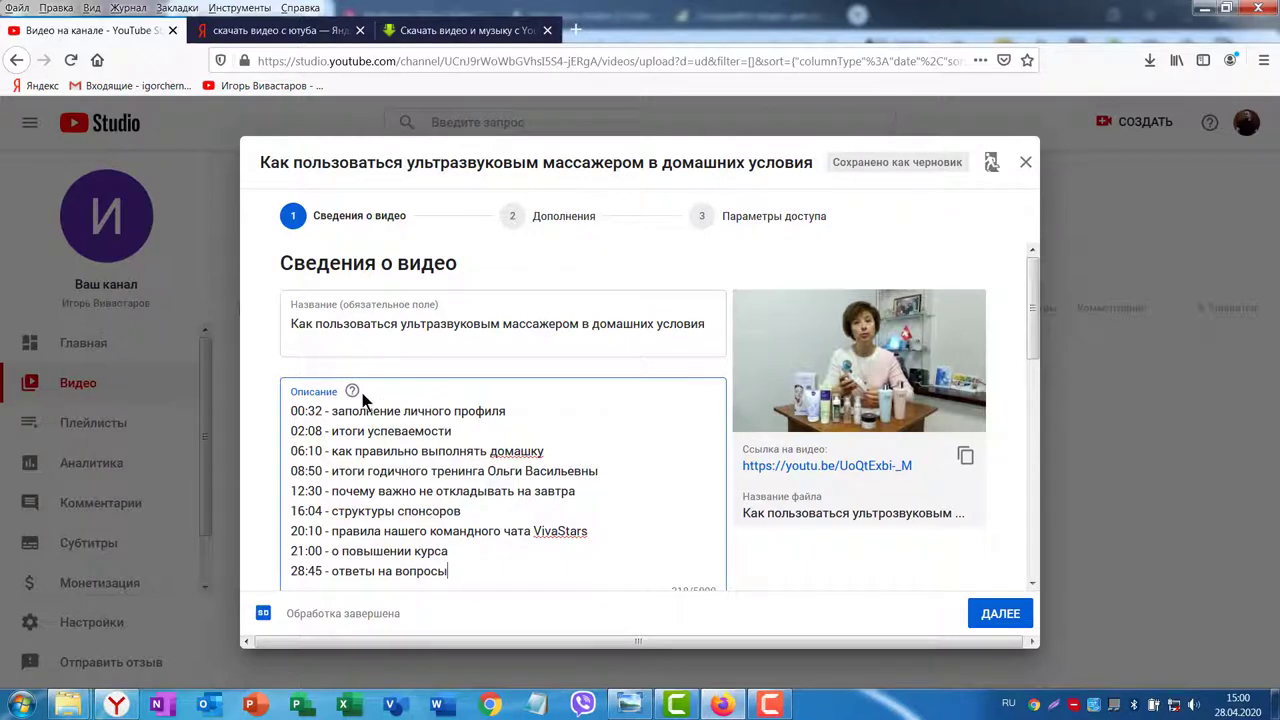
drag(291, 412, 312, 415)
text(Пройдите бесплатную регистрацию в нашем тренинг центре VivaStars)
text(https://zkbv.ru/tr)
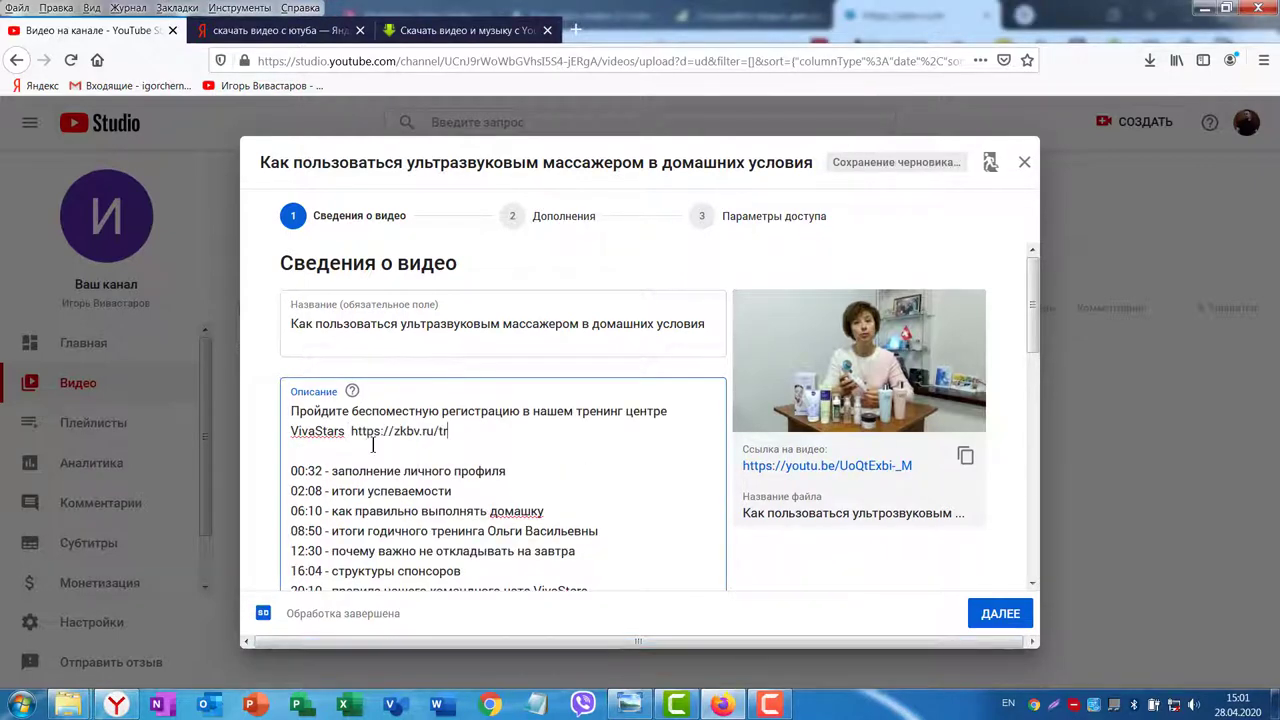
key(alt+shift)
key(Return)
key(Return)
text(По всем вопросам пишите)
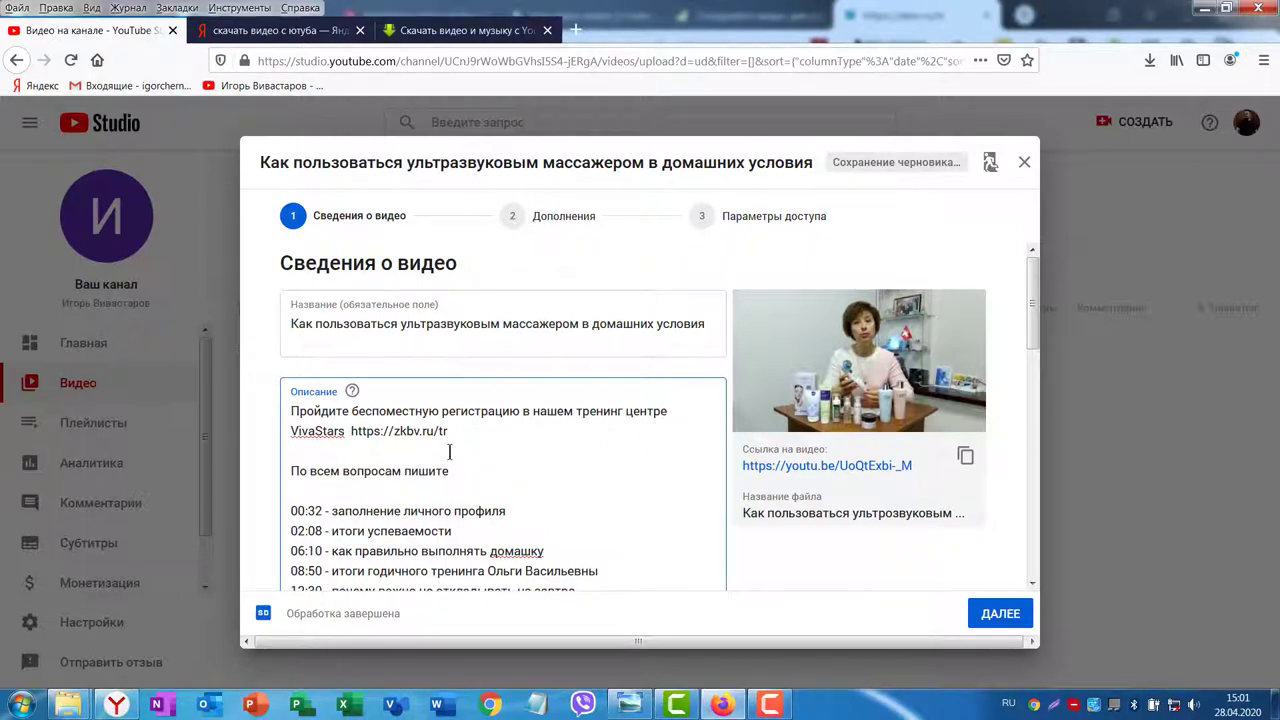
click(116, 705)
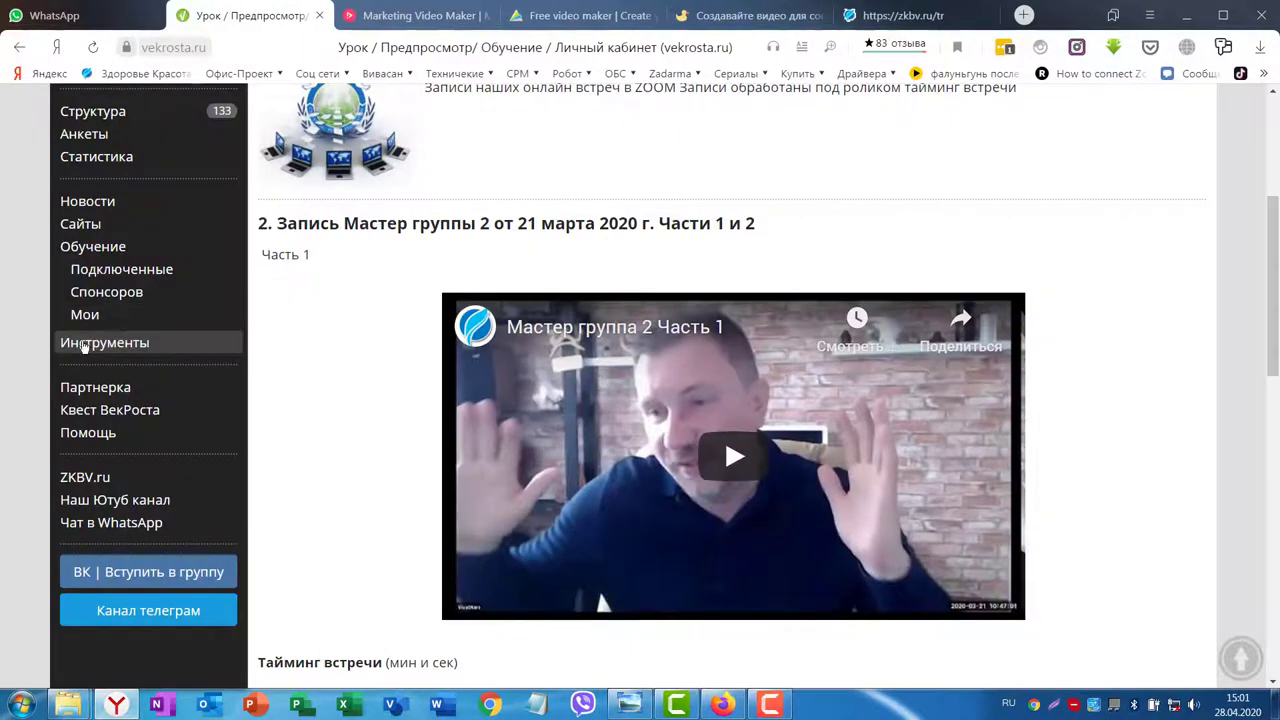
click(84, 343)
click(106, 367)
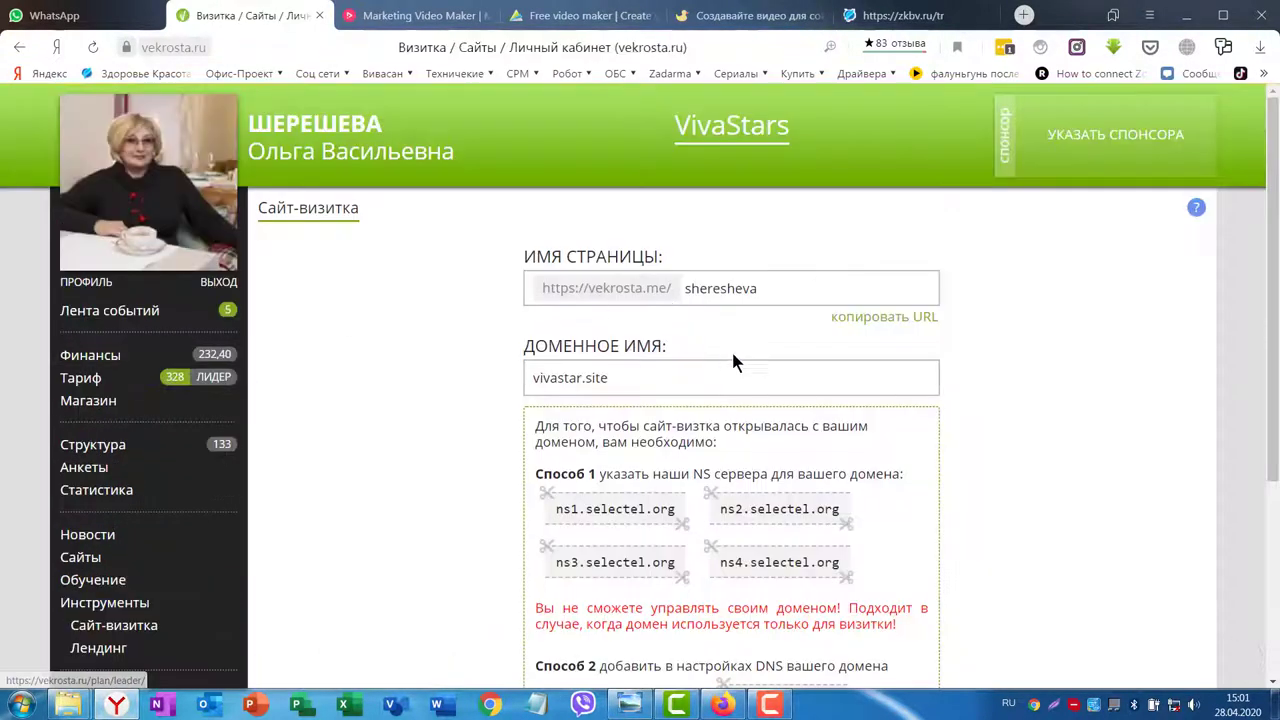
click(884, 316)
click(721, 705)
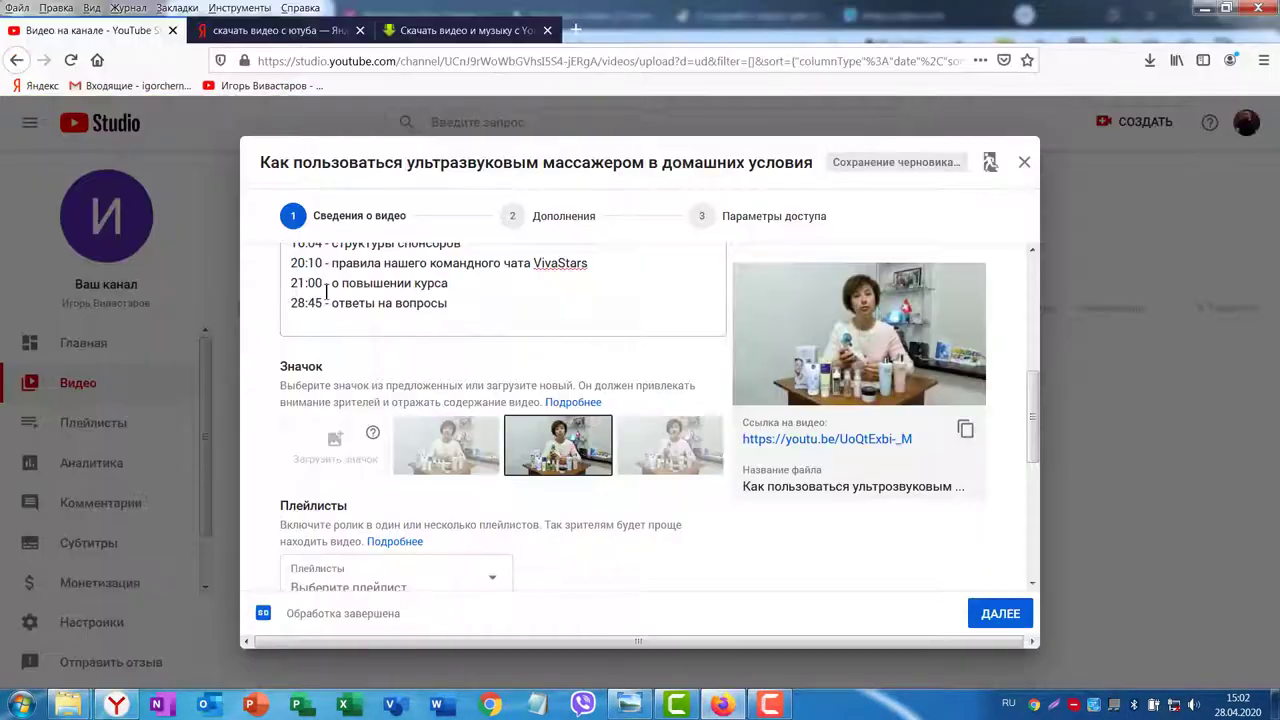
Keep the suggested thumbnail, leave the playlist unset and set the video's audience to "Ролик не для детей"
scroll(648, 371, down, 2)
scroll(452, 335, up, 3)
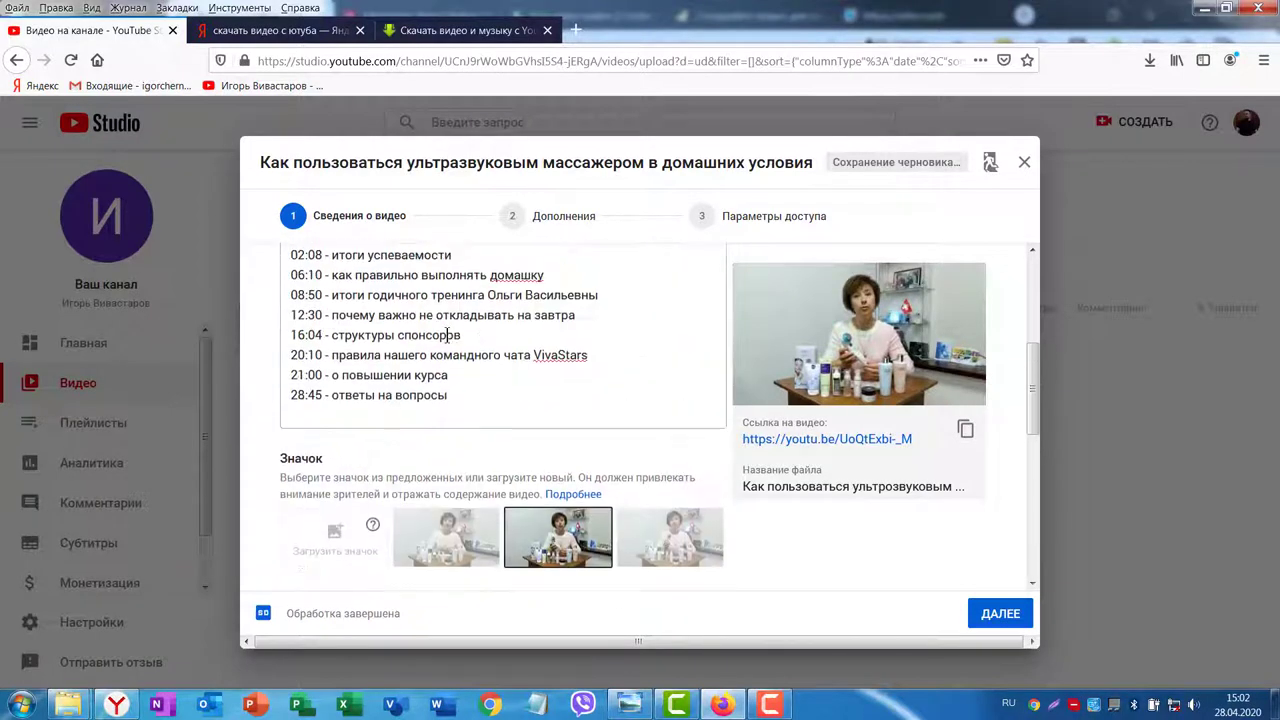
scroll(626, 370, down, 3)
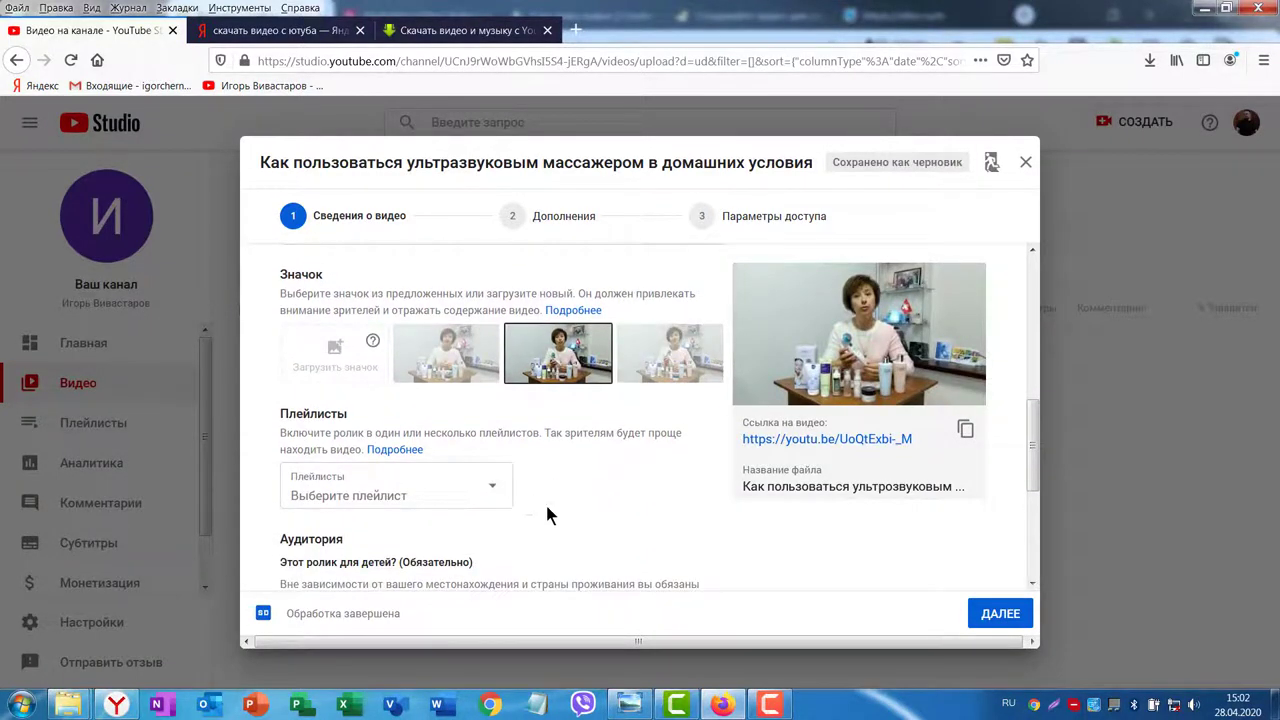
scroll(629, 407, down, 1)
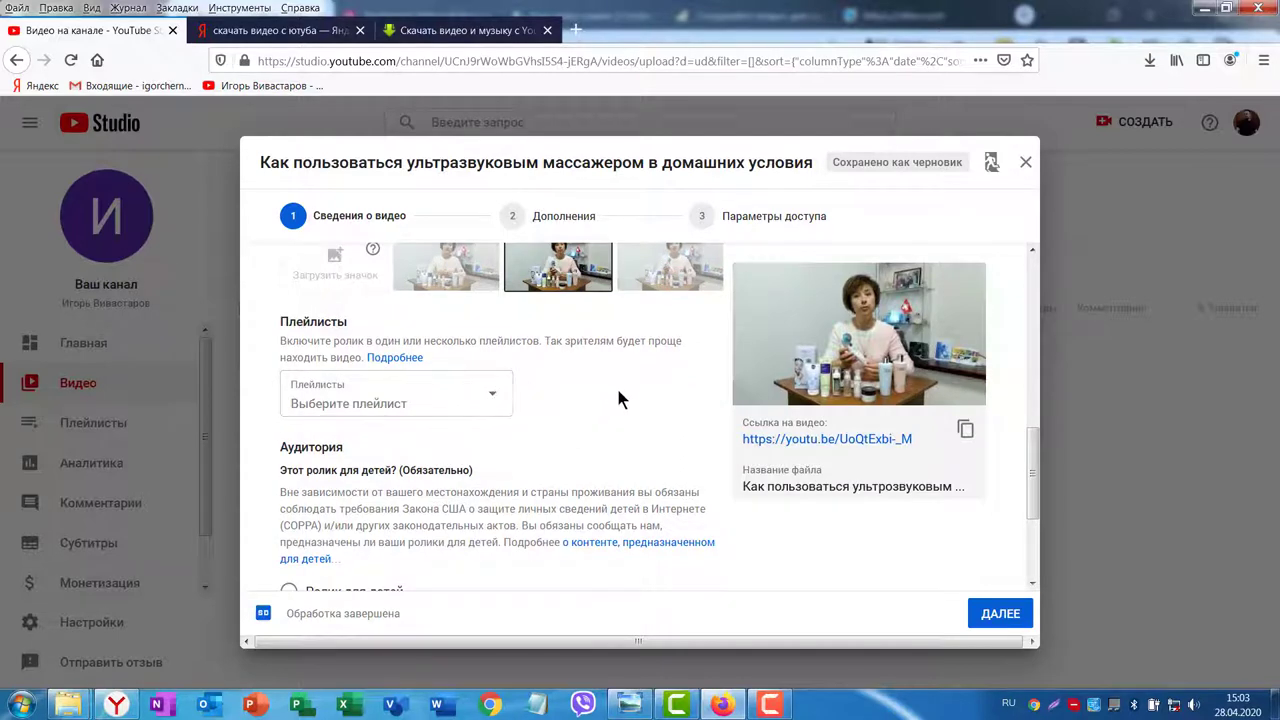
scroll(625, 408, down, 1)
scroll(625, 408, down, 2)
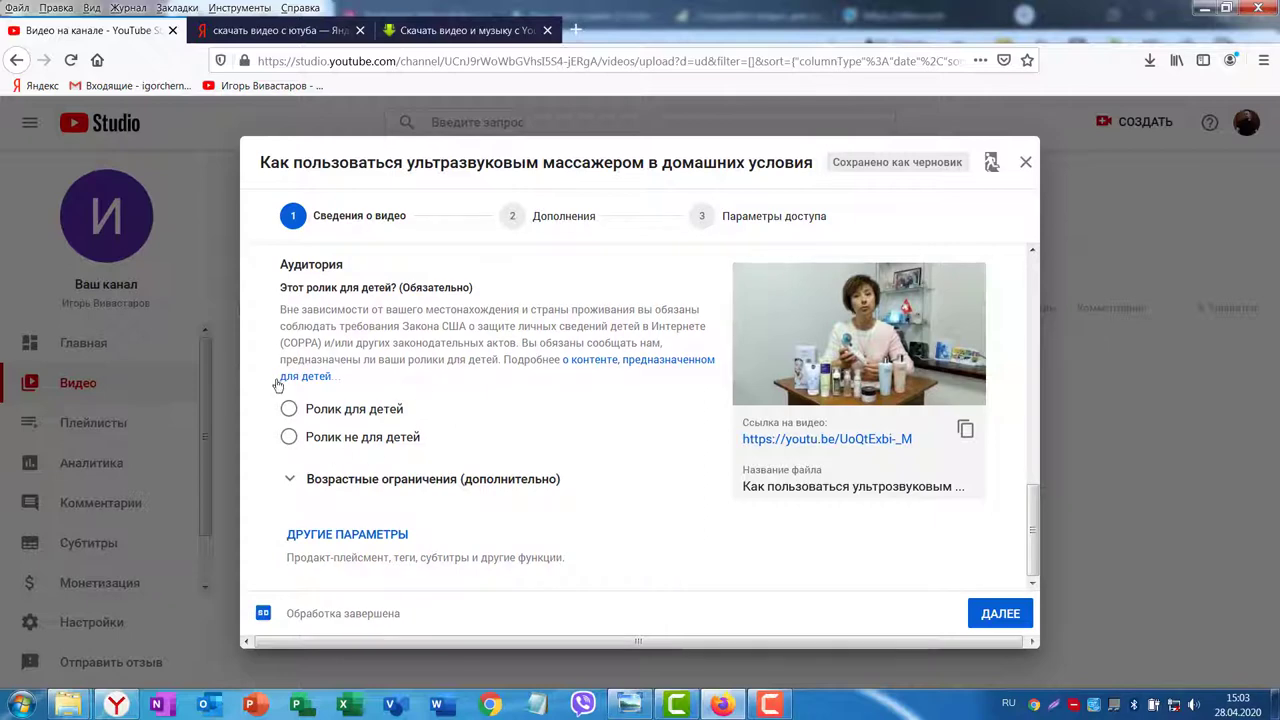
click(289, 437)
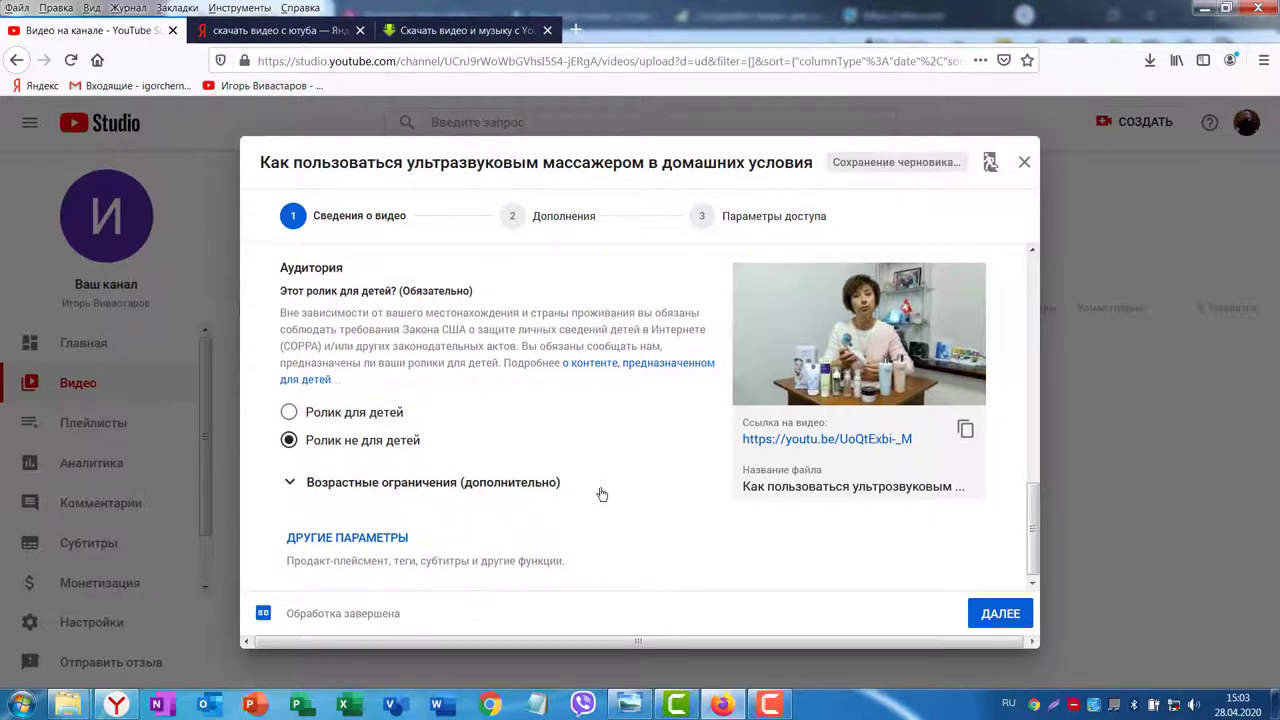
Review the description, skip the end screen and cards, and publish the video with "Открытый доступ"
scroll(605, 480, up, 8)
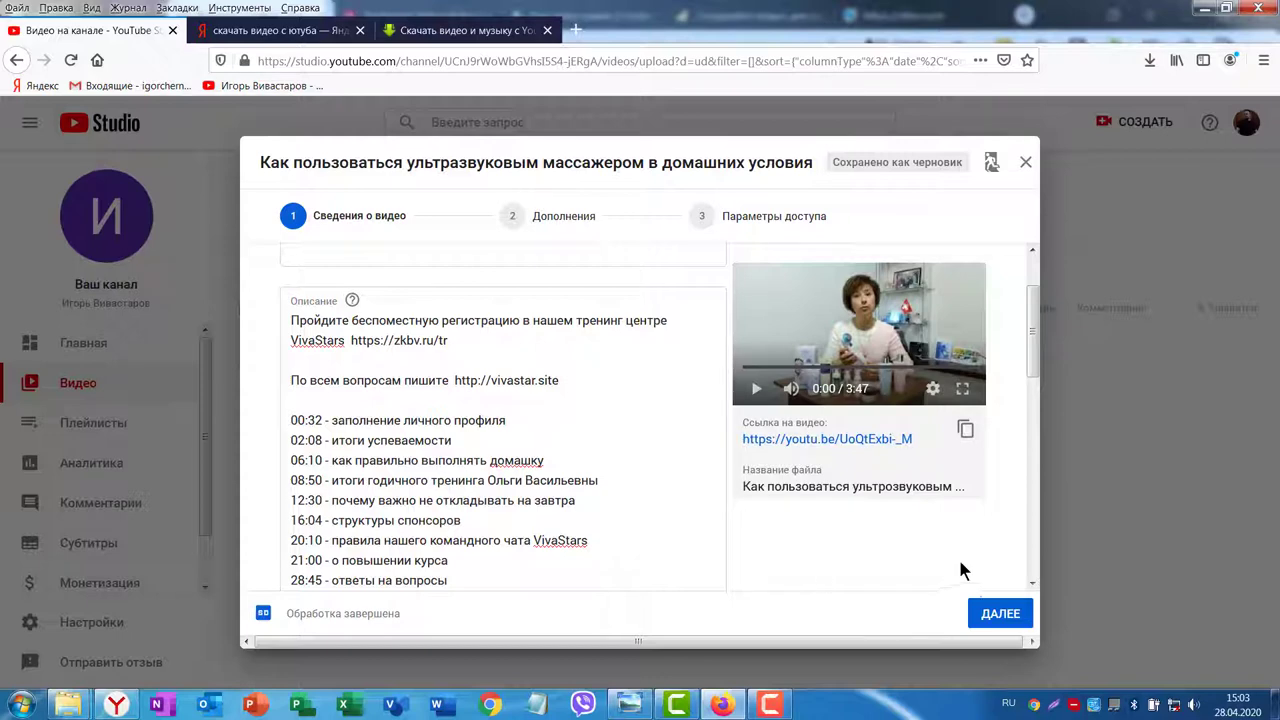
click(1000, 615)
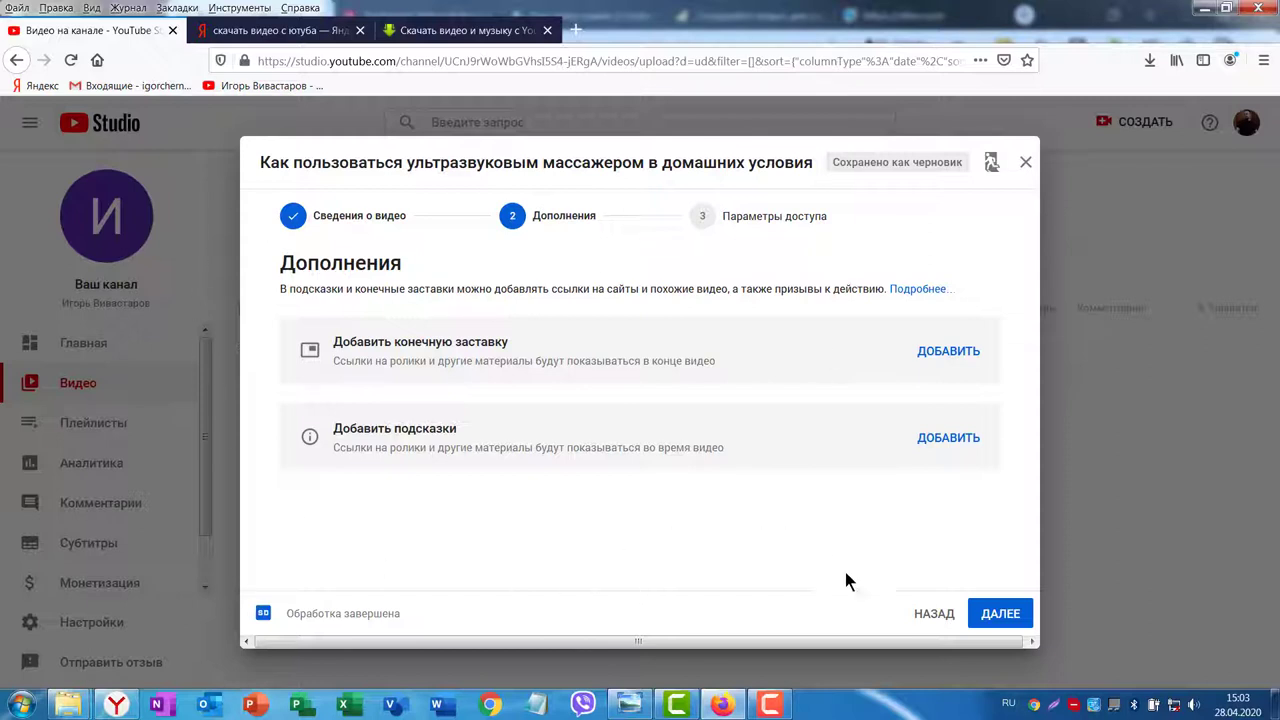
click(1000, 614)
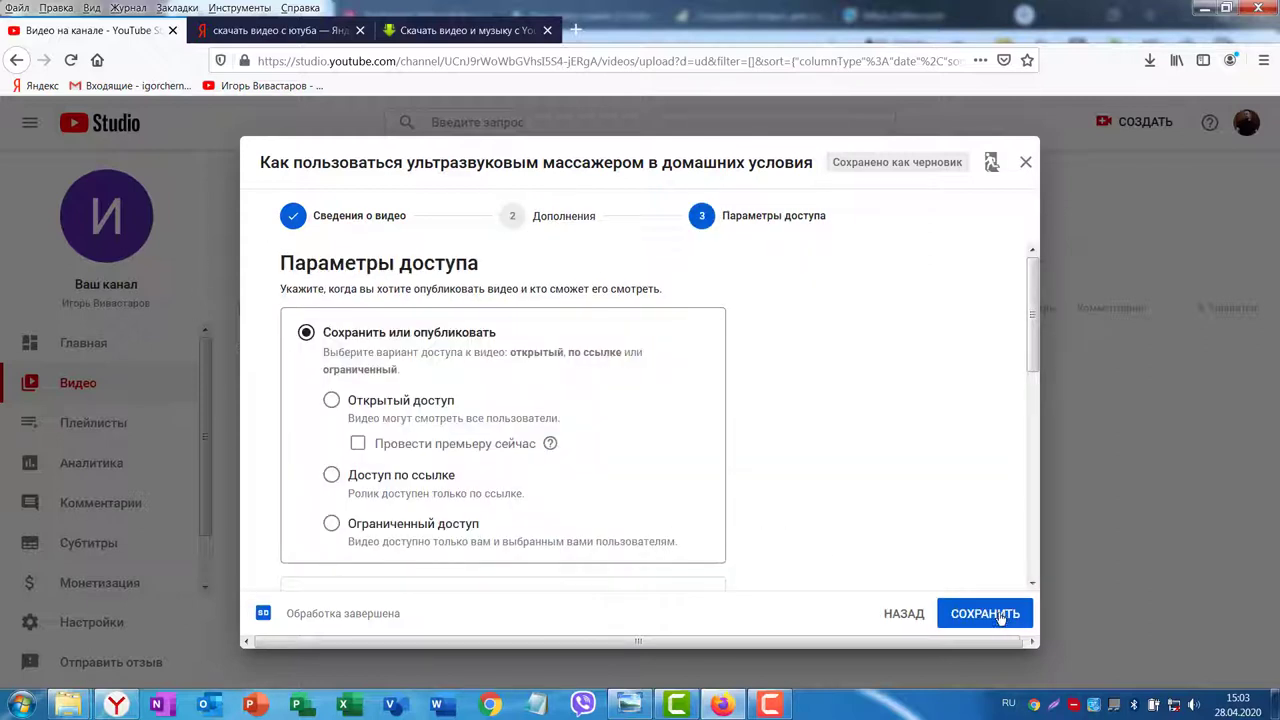
click(331, 400)
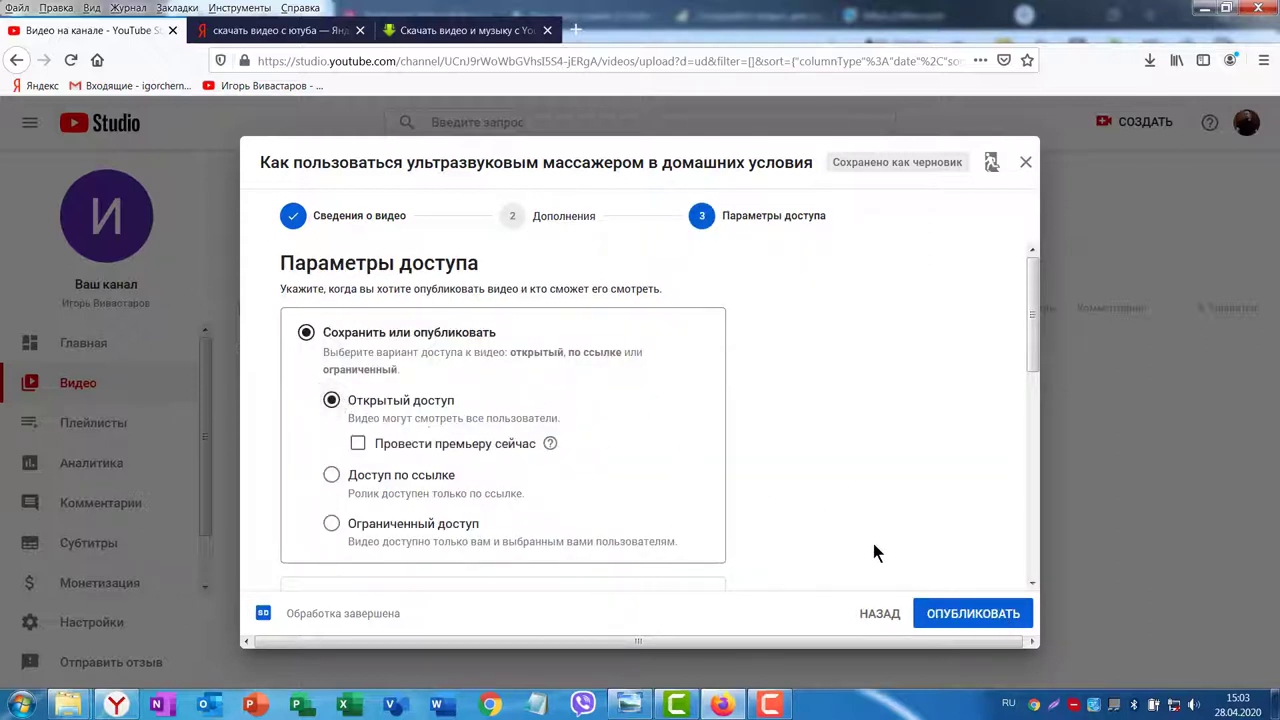
click(976, 614)
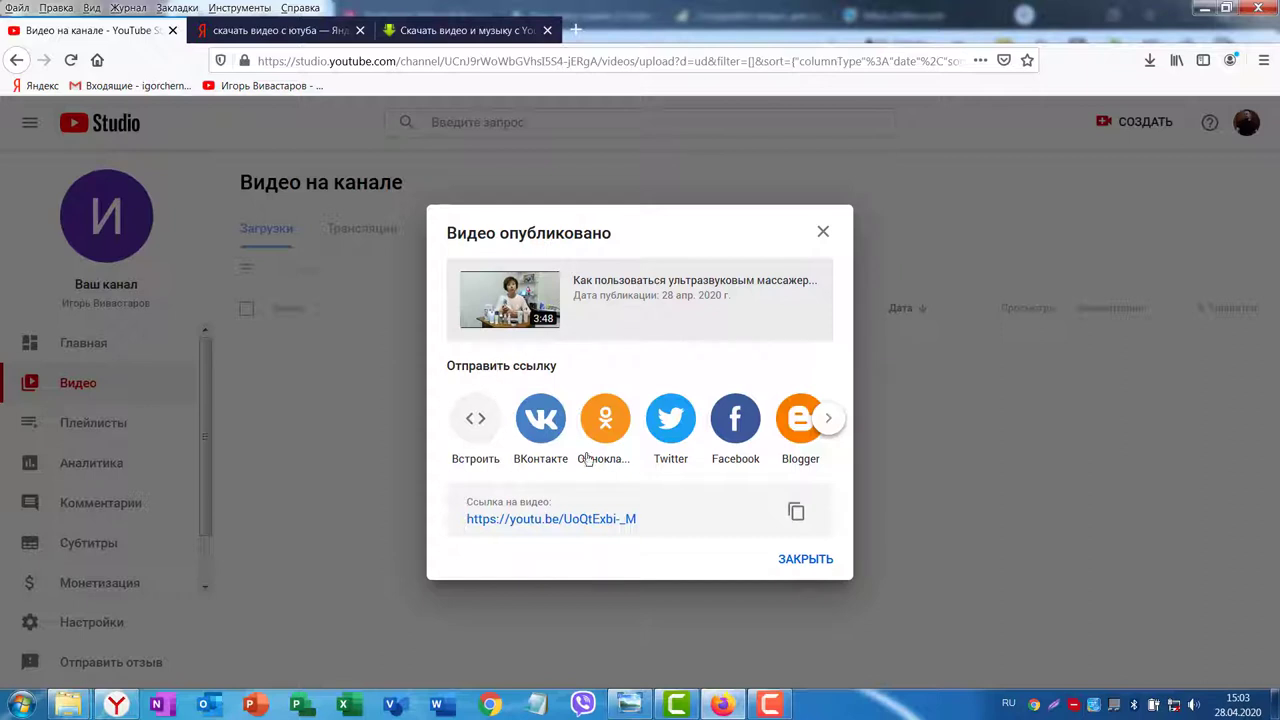
Look through the services for sharing the published video's link, and close the publication dialog and the video list tip
click(830, 420)
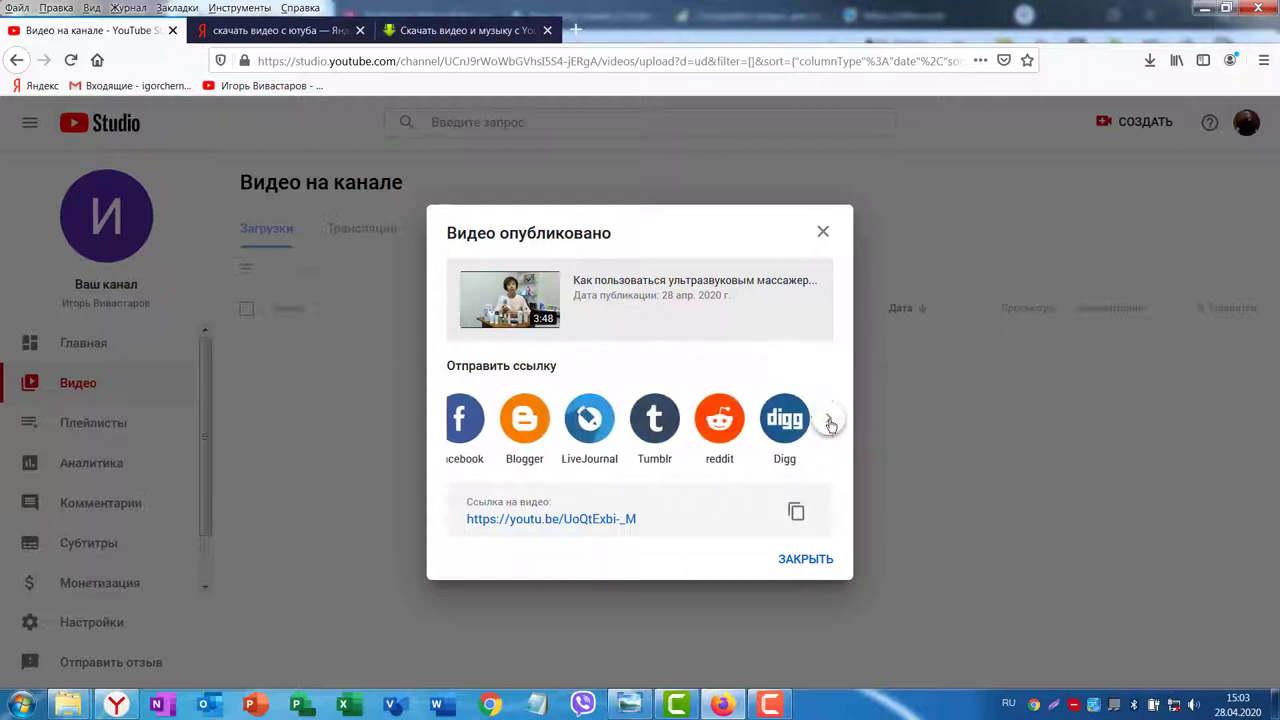
click(830, 420)
click(449, 420)
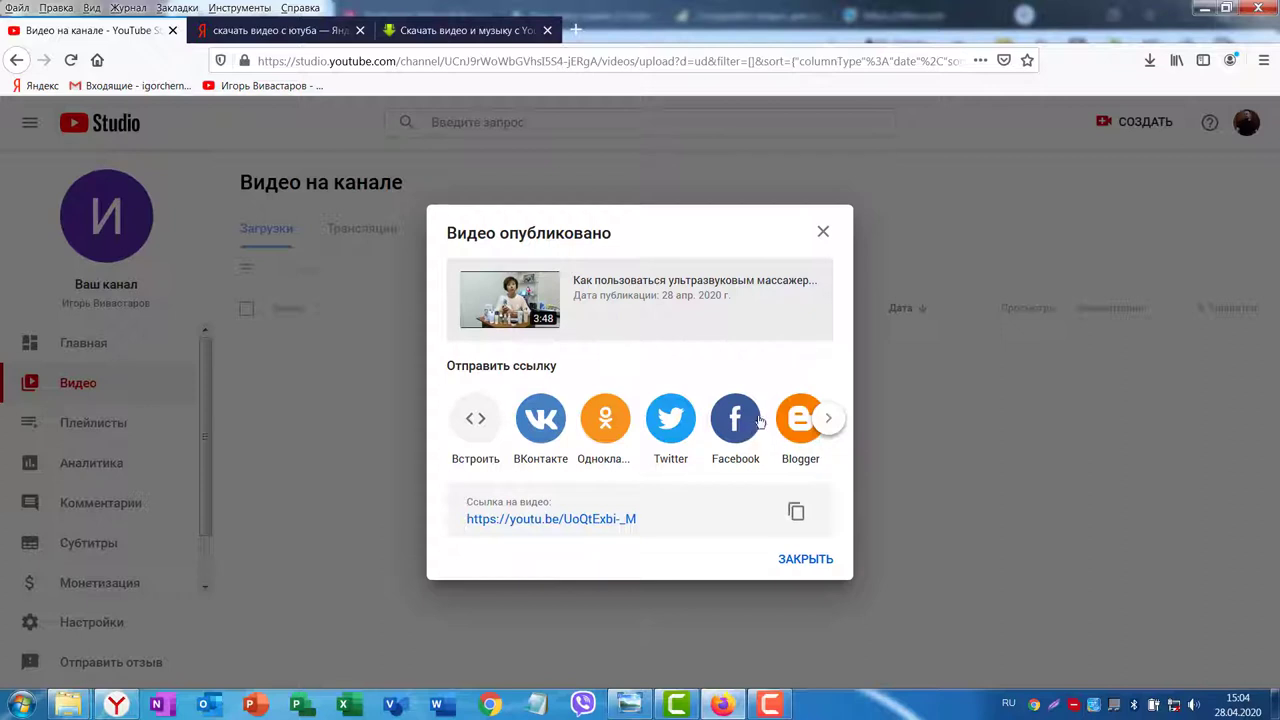
click(828, 418)
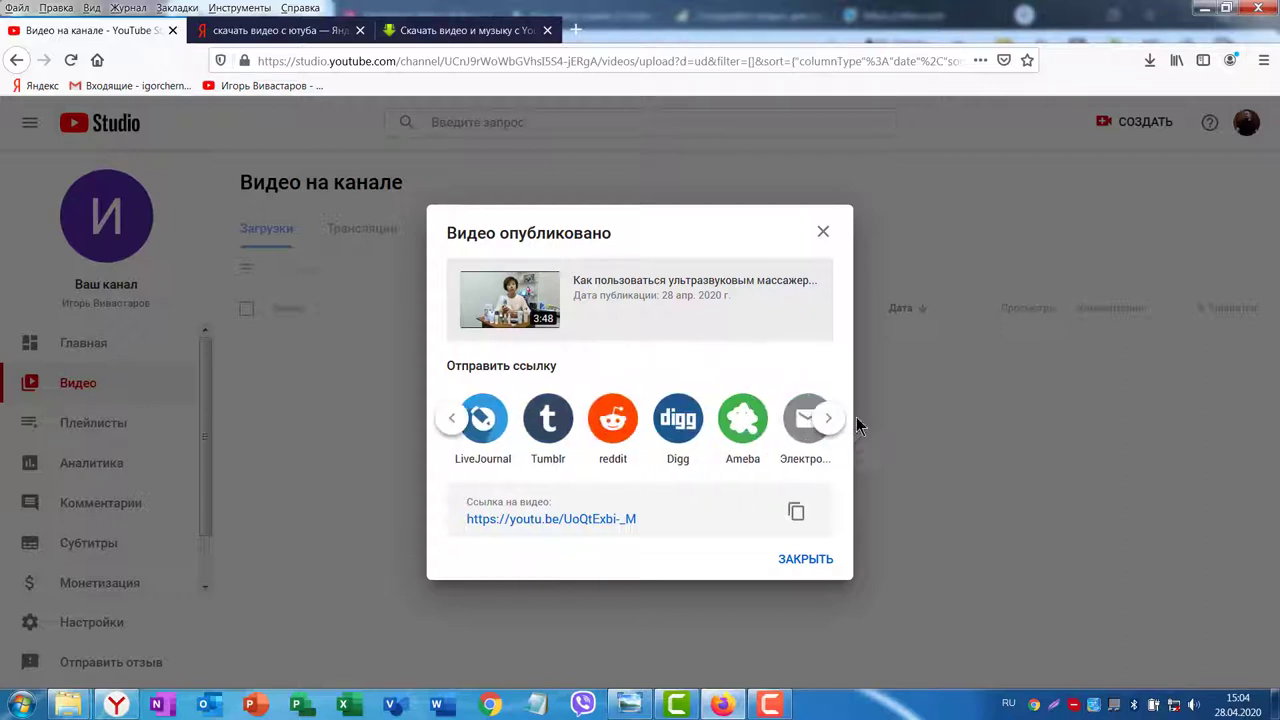
click(453, 420)
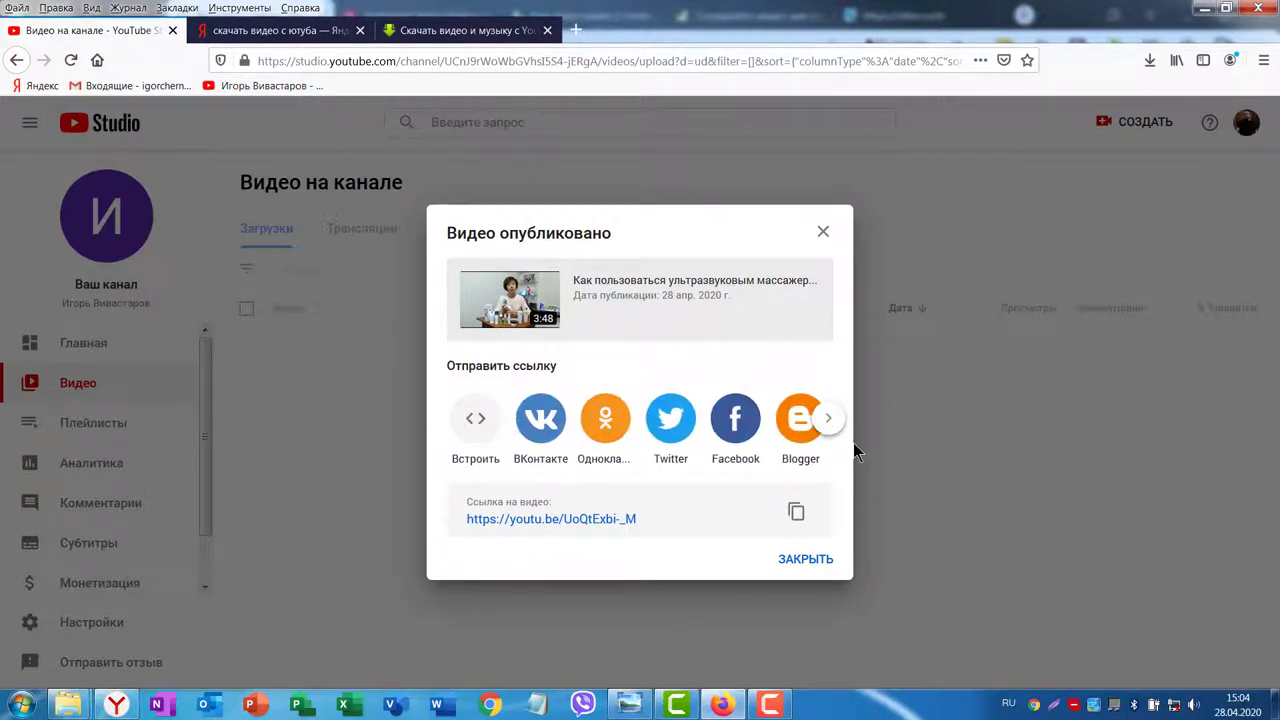
click(828, 418)
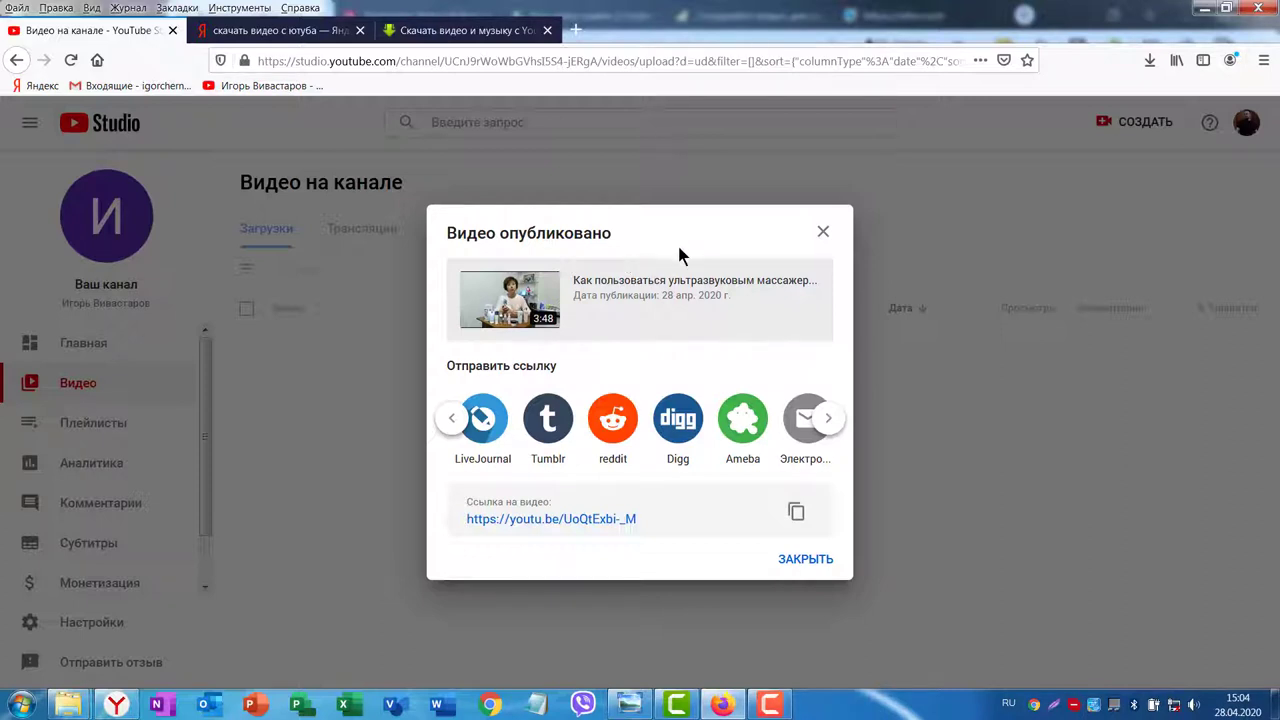
click(801, 562)
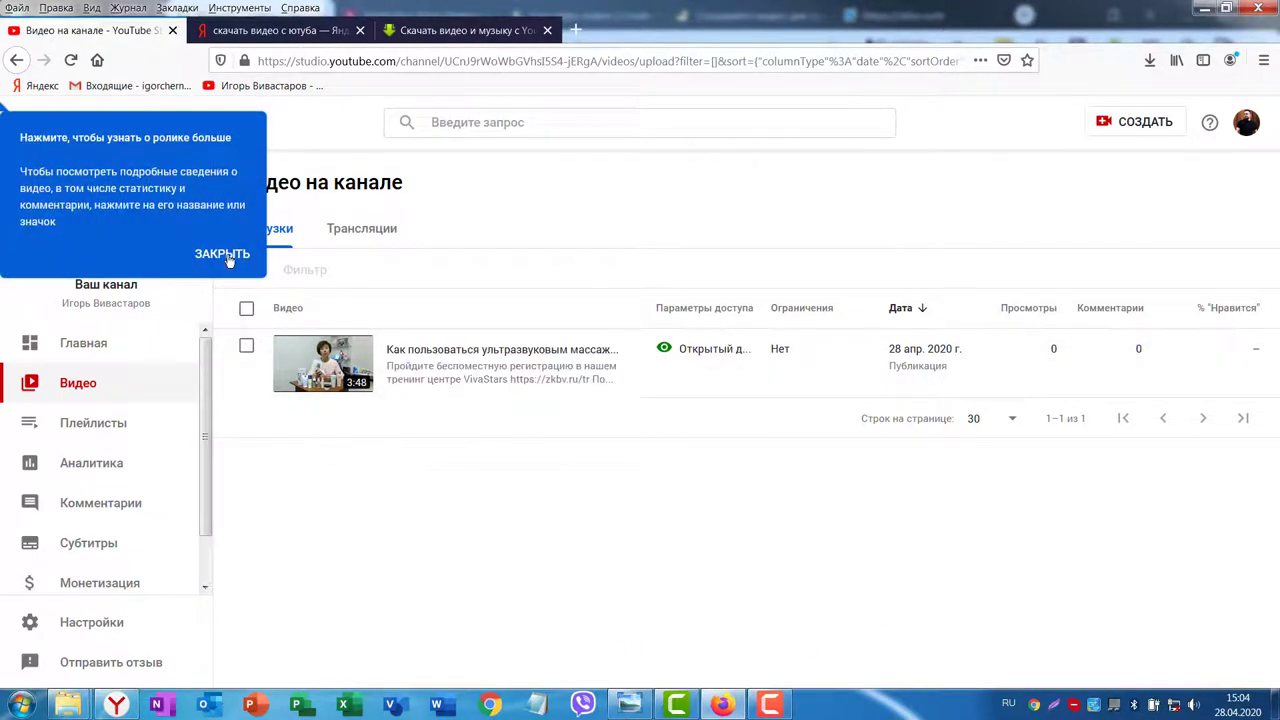
click(224, 255)
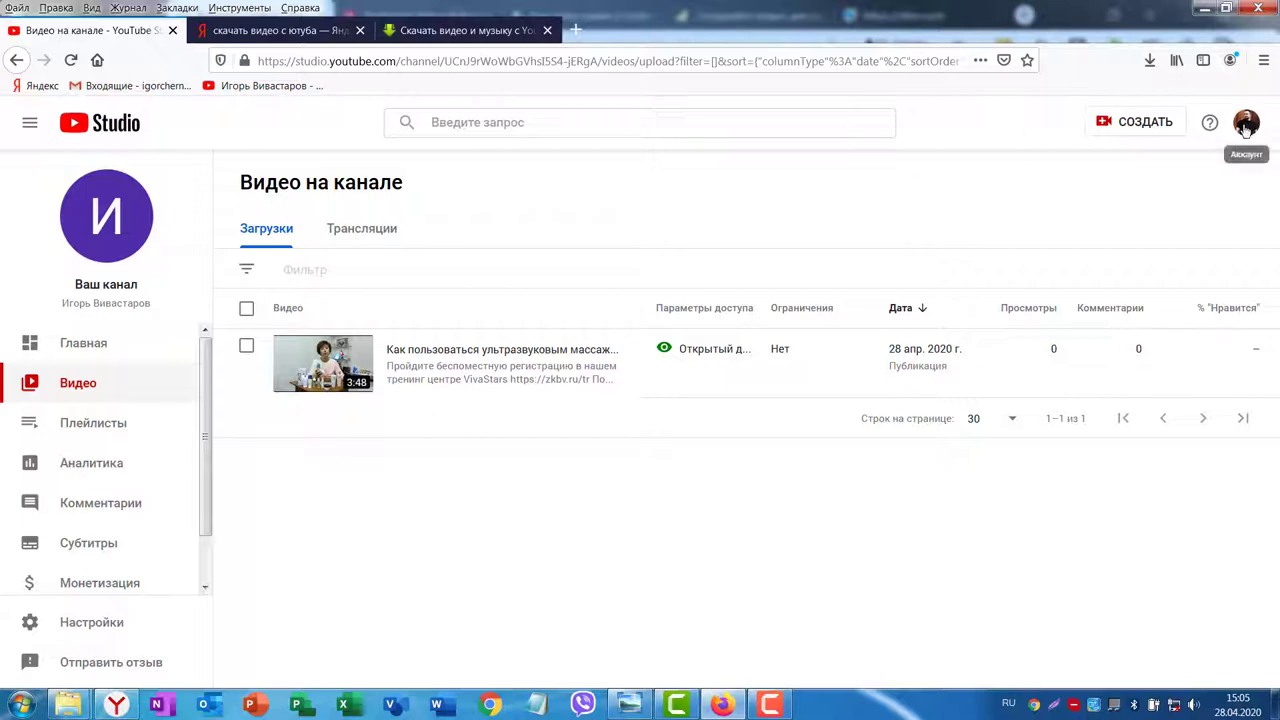
Start another video upload with the file beginning "Как правильно метировать перед сном, для полного рассл" from the Загрузки folder
click(1103, 123)
click(1074, 158)
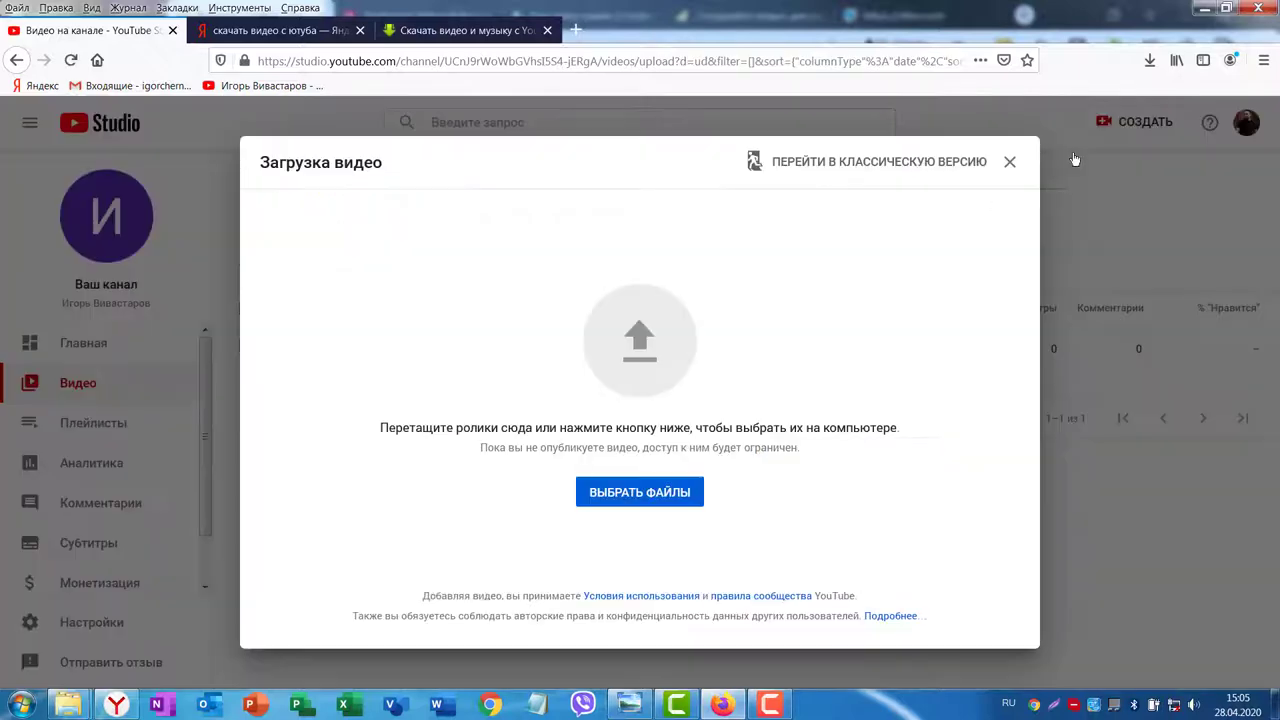
click(655, 492)
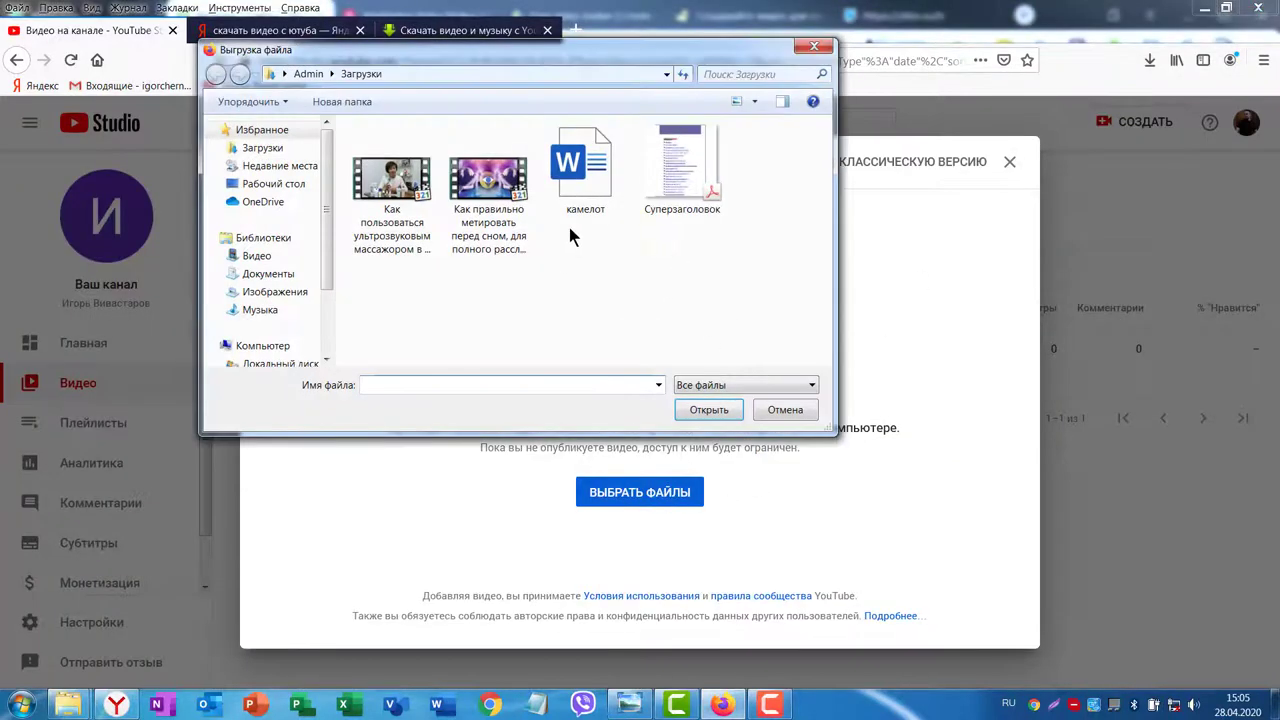
click(488, 185)
click(712, 410)
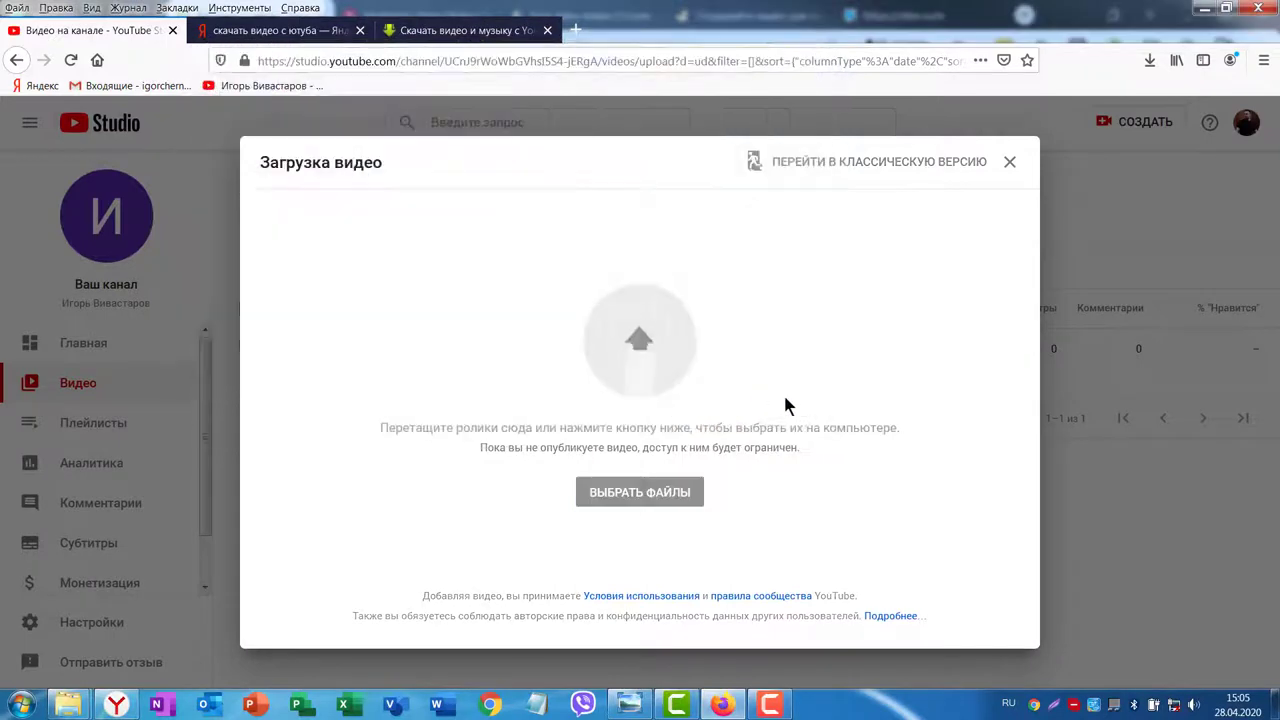